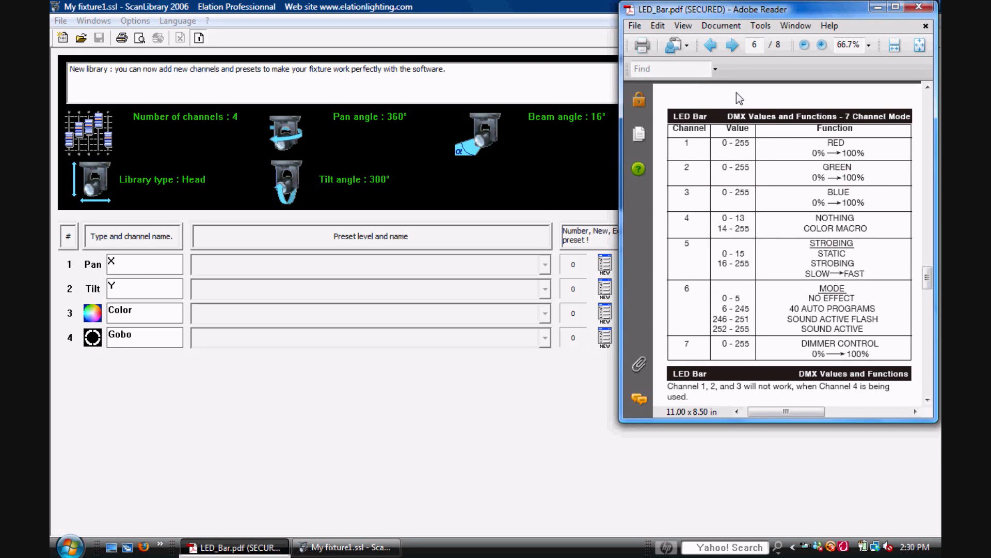
# Set the fixture's number of channels to 7.
pyautogui.click(103, 137)
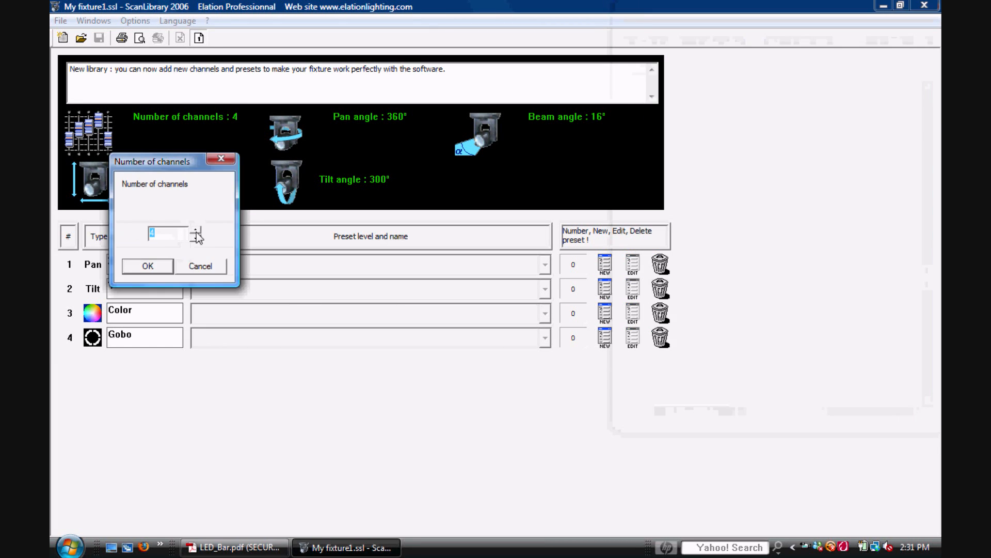
pyautogui.click(196, 230)
pyautogui.click(196, 230)
pyautogui.click(196, 230)
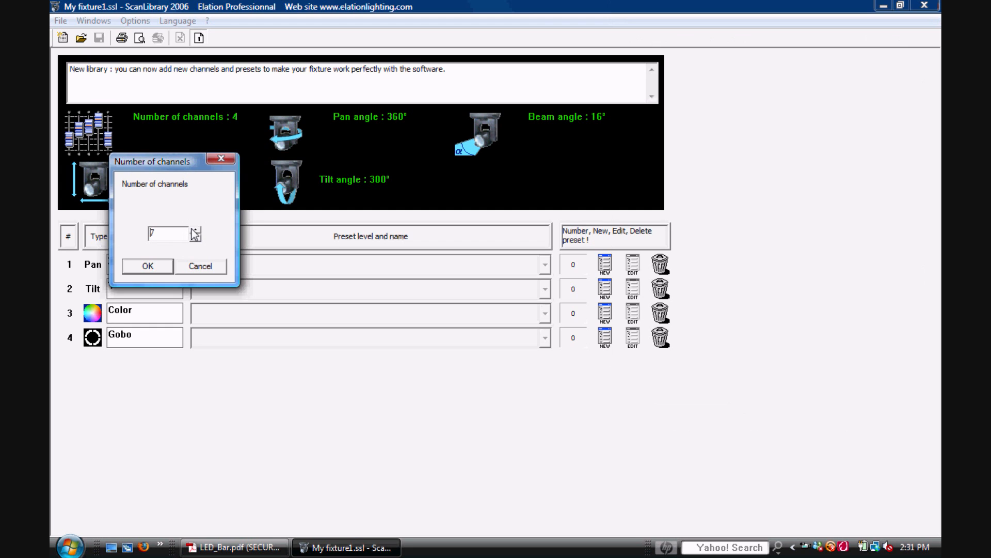
pyautogui.click(163, 264)
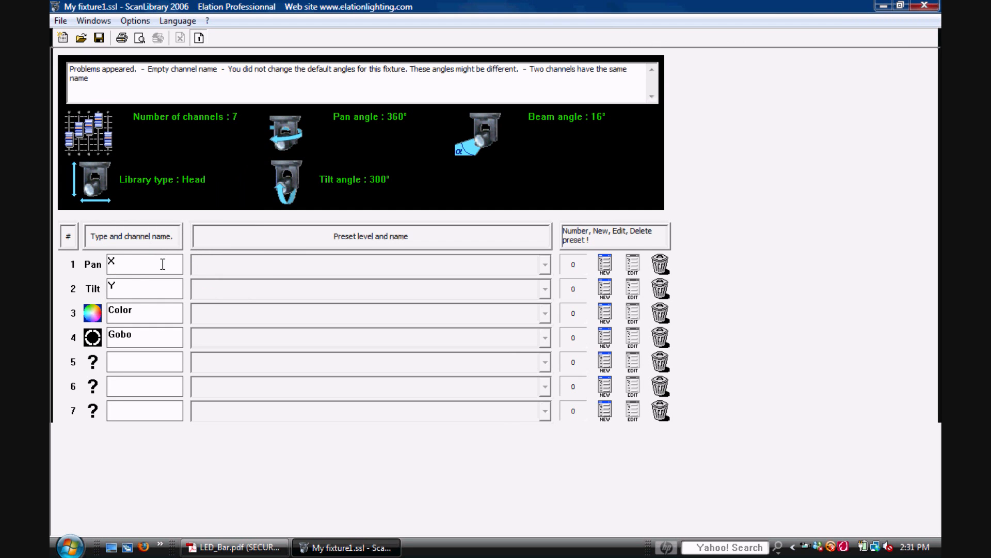
# Change the fixture's library type from Head to Colored objects.
pyautogui.click(96, 178)
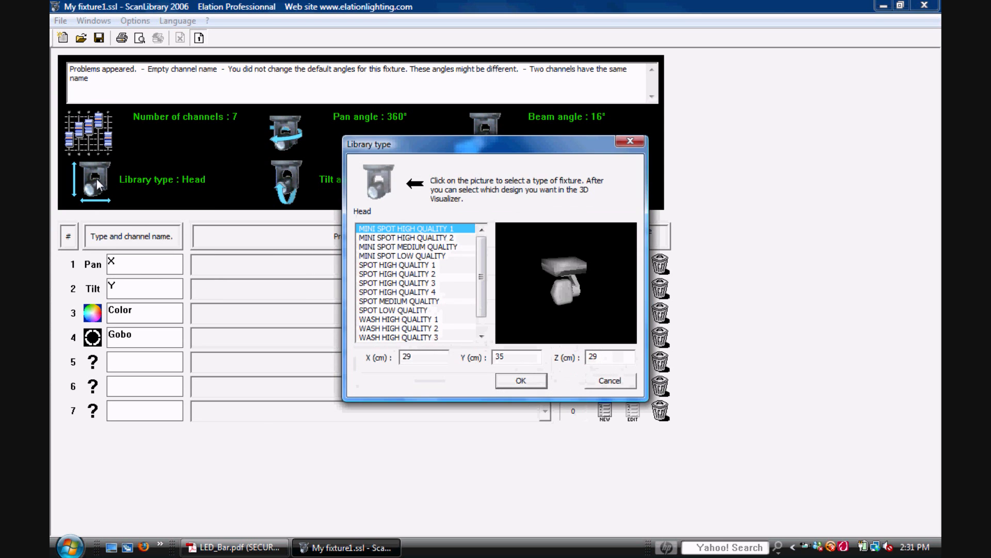
pyautogui.click(387, 188)
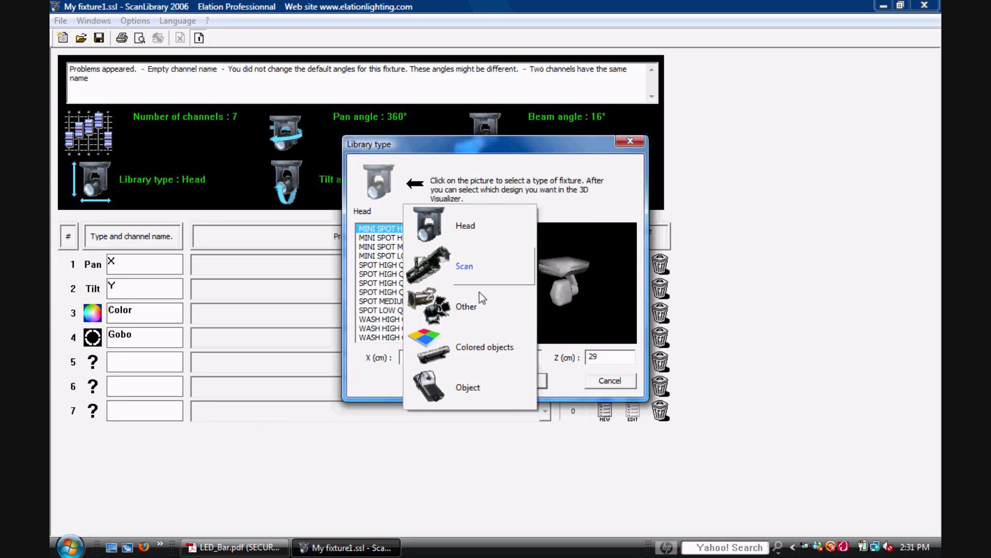
pyautogui.click(478, 348)
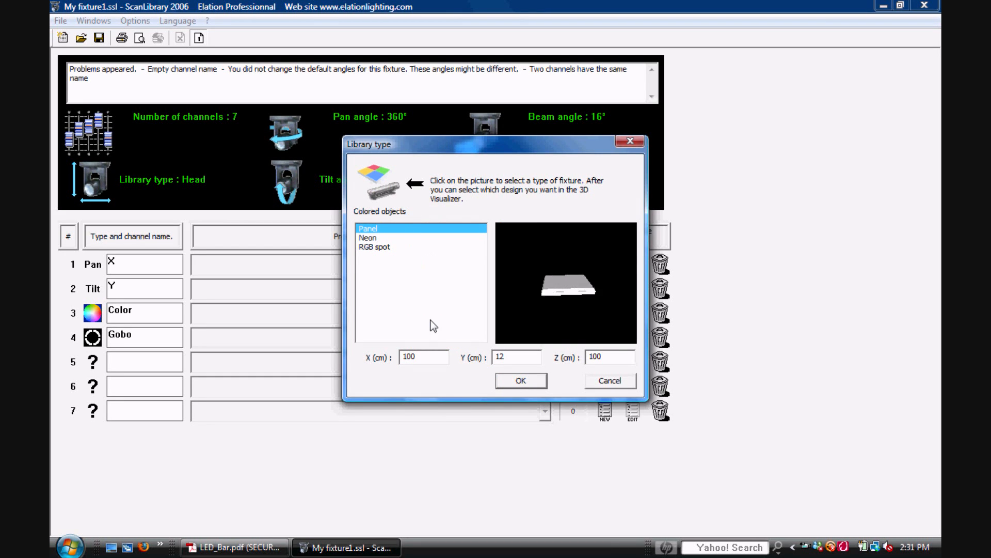
# Set the Panel's X size to 50 cm, shorten its Z size, and accept the fixture type without Pan and Tilt channels.
pyautogui.click(431, 357)
pyautogui.press('BackSpace')
pyautogui.press('BackSpace')
pyautogui.press('BackSpace')
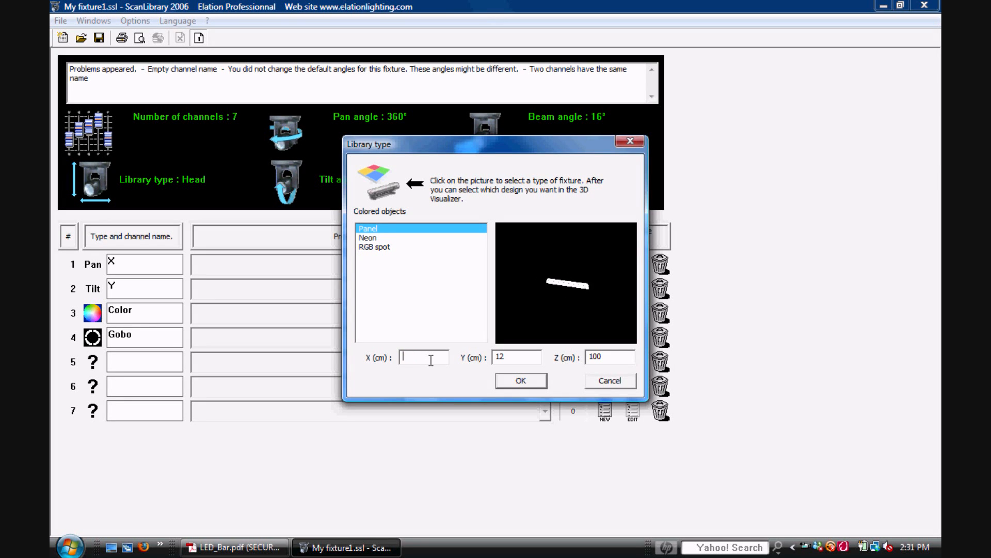
pyautogui.write('50')
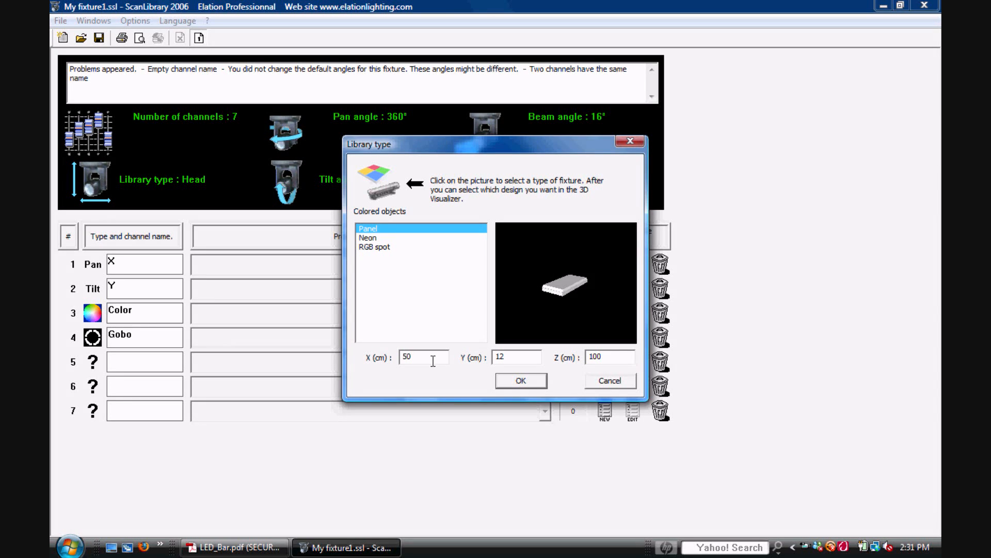
pyautogui.click(610, 357)
pyautogui.press('BackSpace')
pyautogui.click(529, 385)
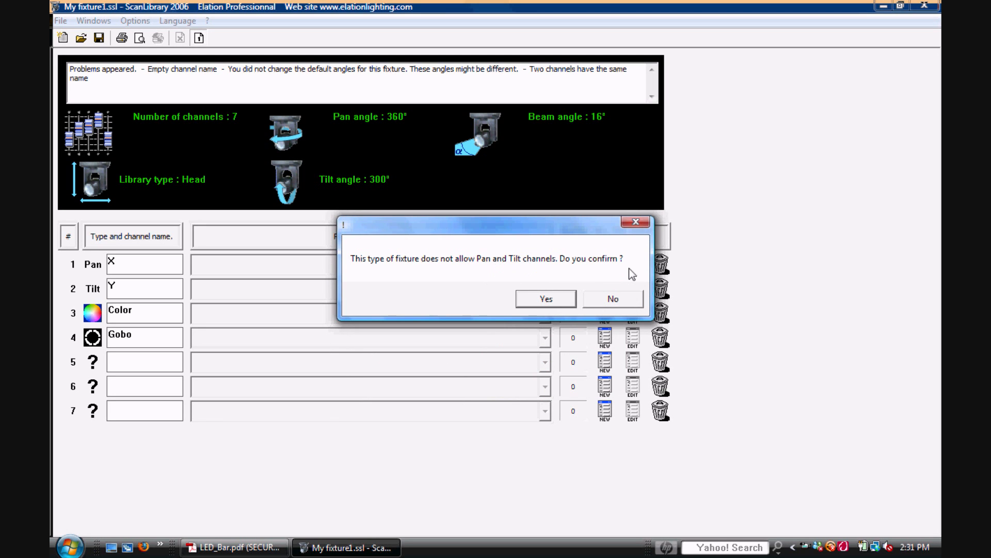
pyautogui.click(564, 298)
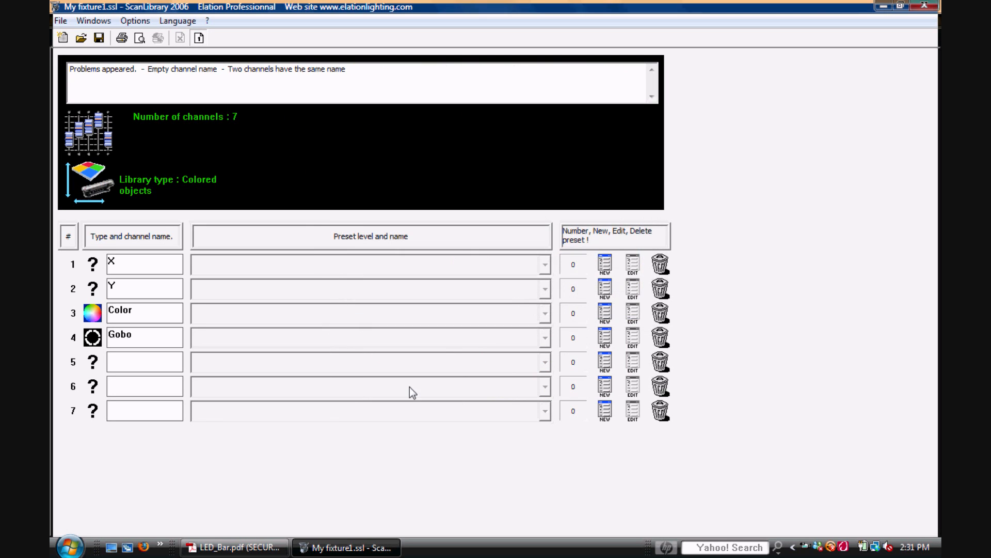
# Following the LED Bar manual's channel table, assign Color Mixing Red, Green and Blue to channels 1, 2 and 3.
pyautogui.click(240, 546)
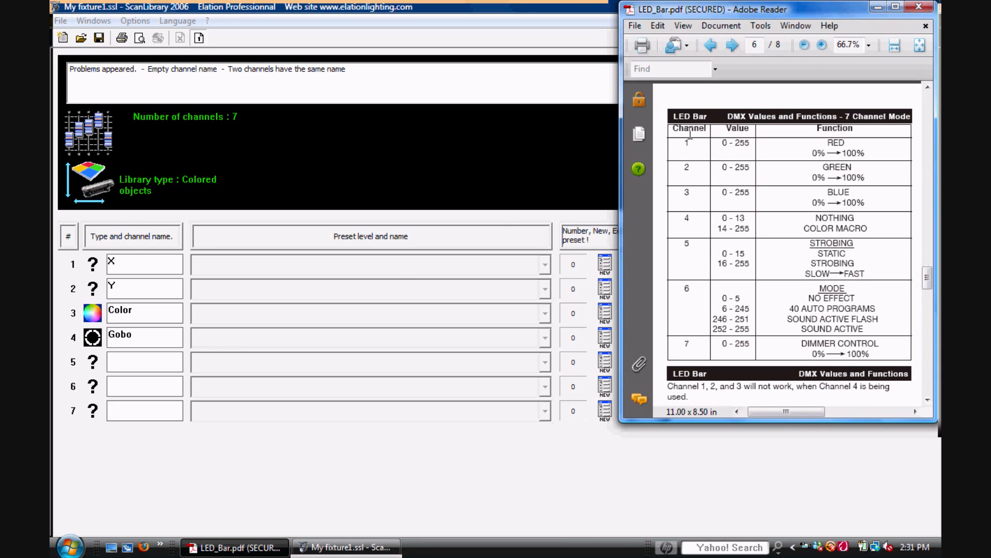
pyautogui.click(314, 217)
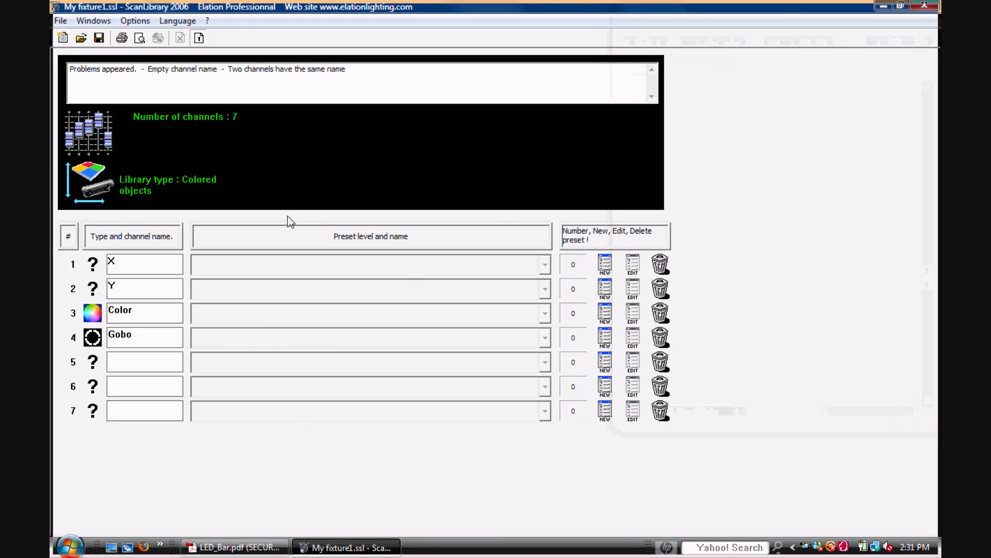
pyautogui.click(90, 267)
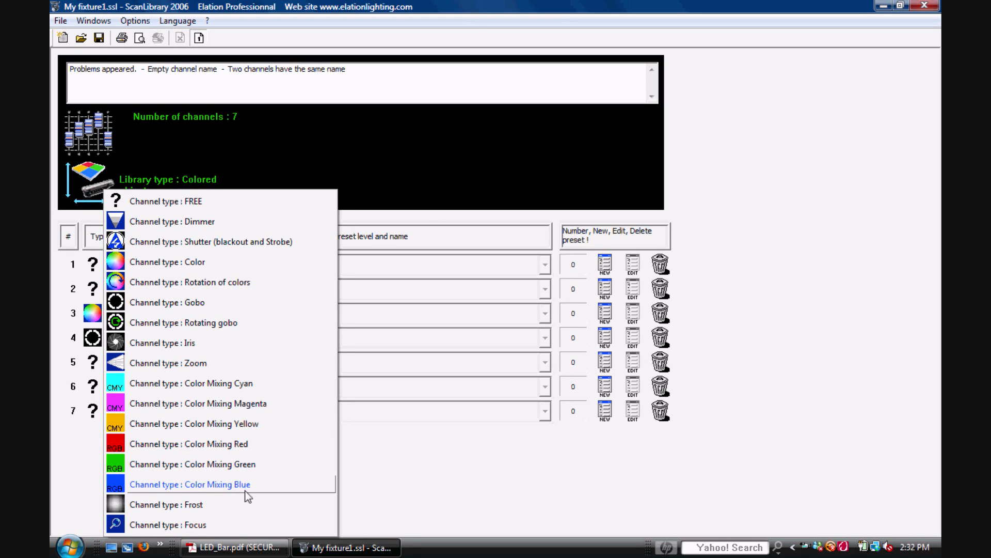
pyautogui.click(189, 443)
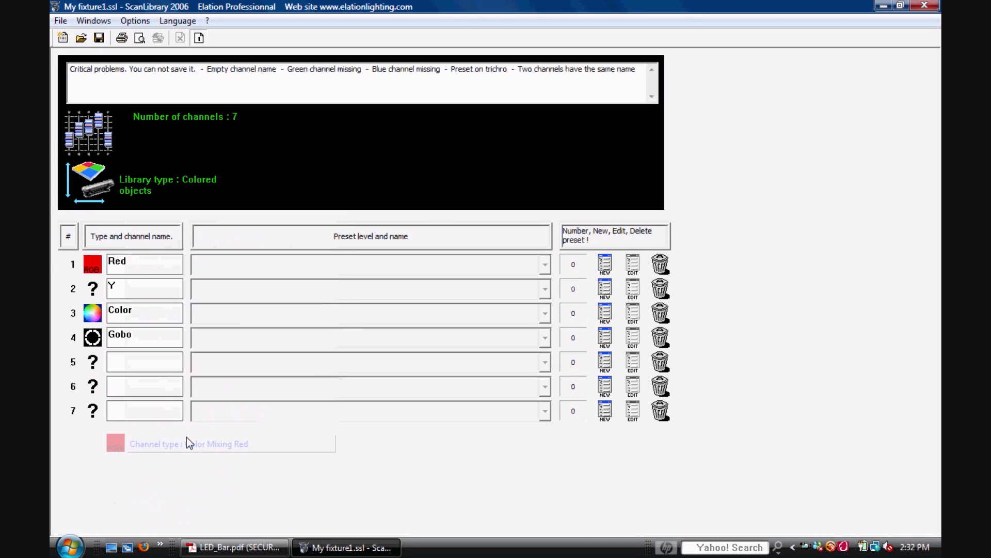
pyautogui.click(101, 292)
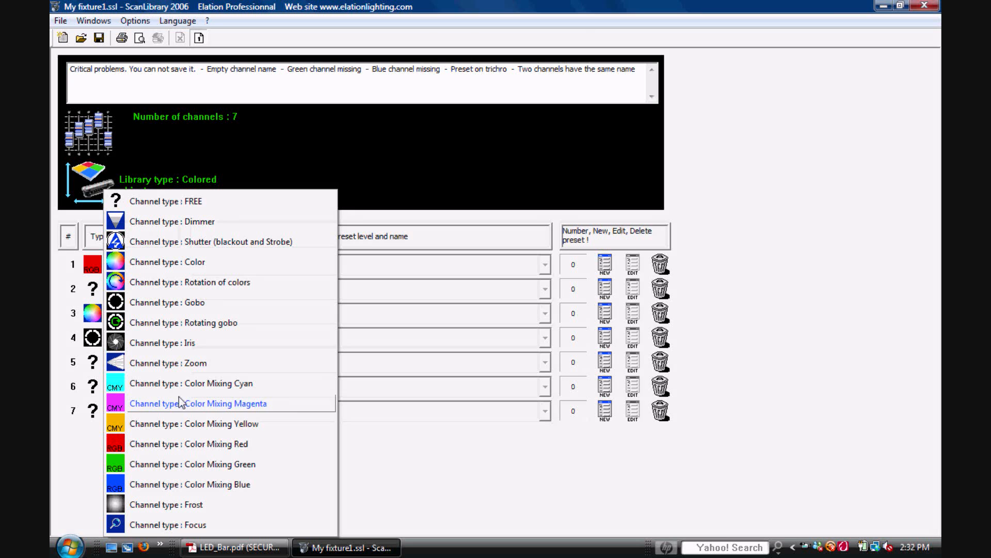
pyautogui.click(188, 463)
pyautogui.click(92, 312)
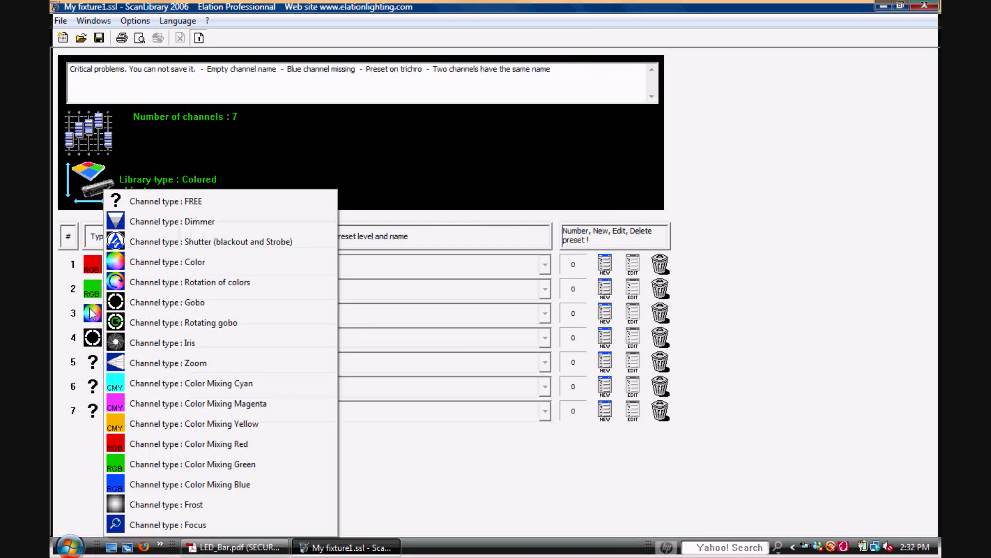
pyautogui.click(181, 486)
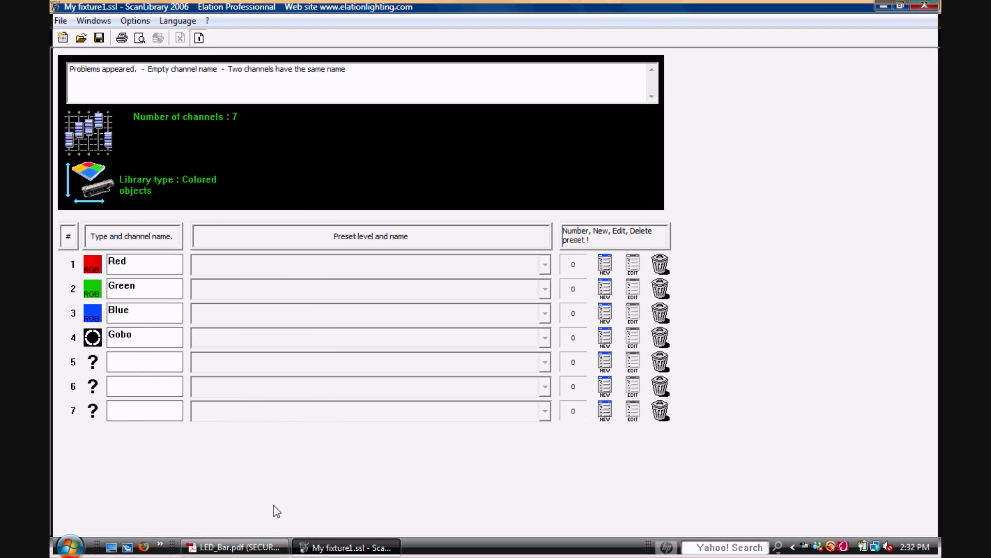
# Check channel 4 in the LED Bar manual, change its type to FREE and name it MACRO.
pyautogui.click(235, 547)
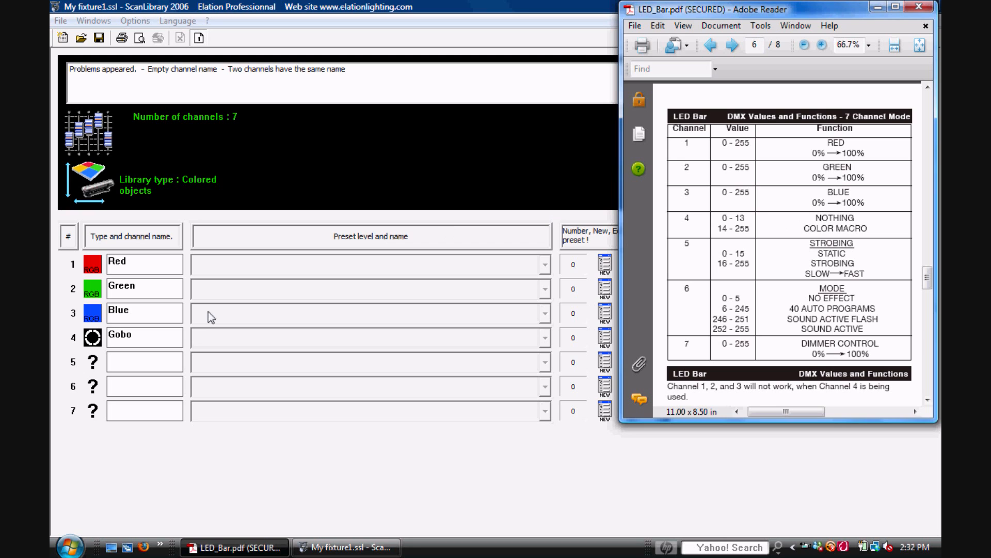
pyautogui.click(96, 341)
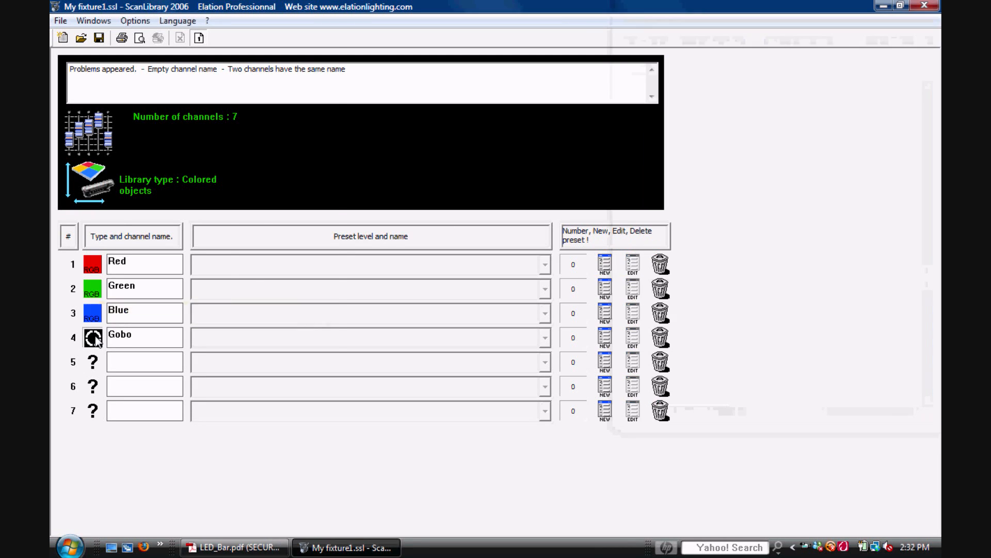
pyautogui.click(97, 341)
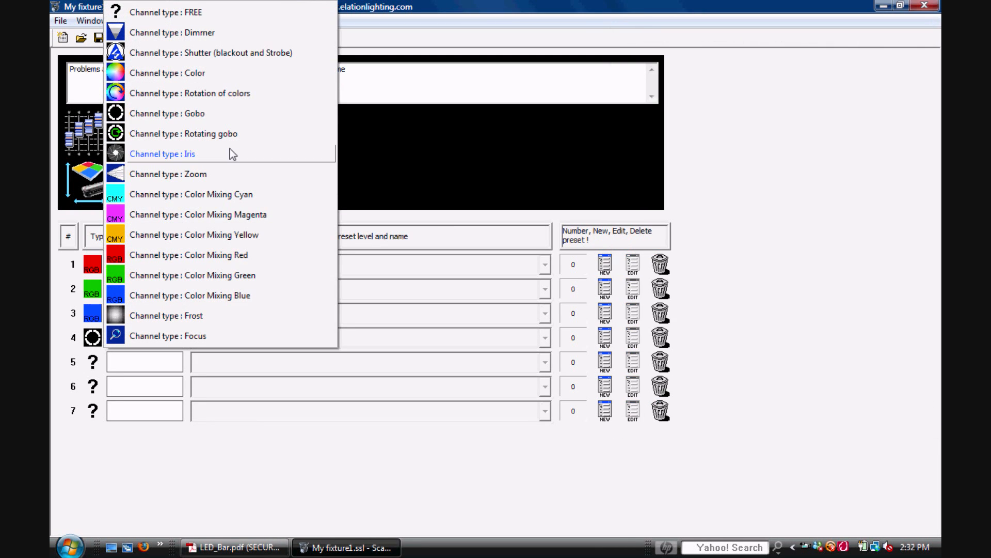
pyautogui.click(232, 18)
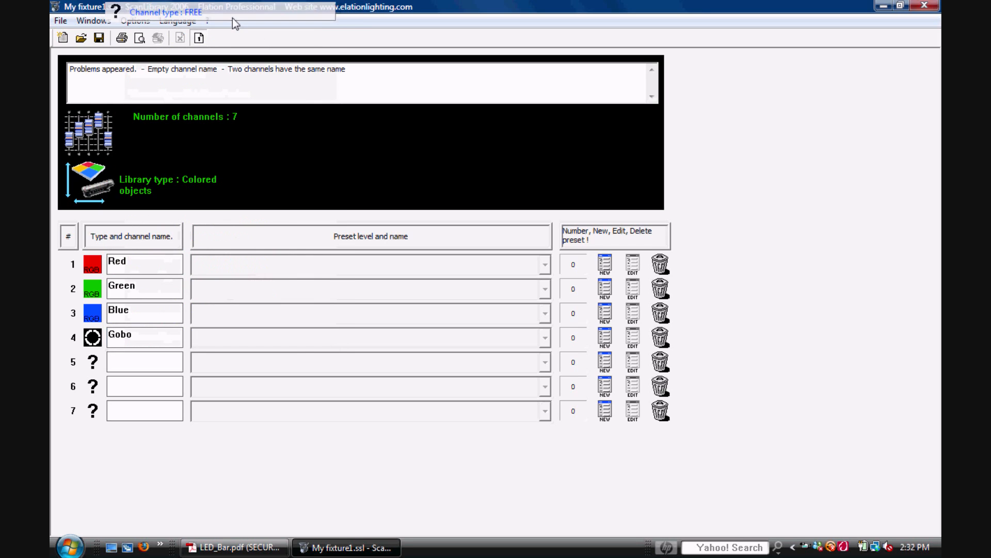
pyautogui.click(165, 340)
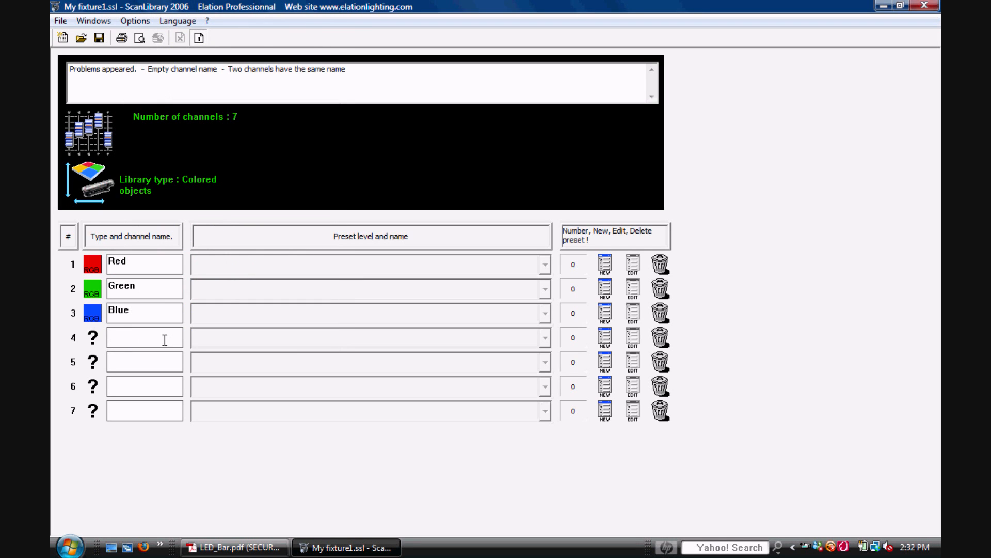
pyautogui.write('MACRO')
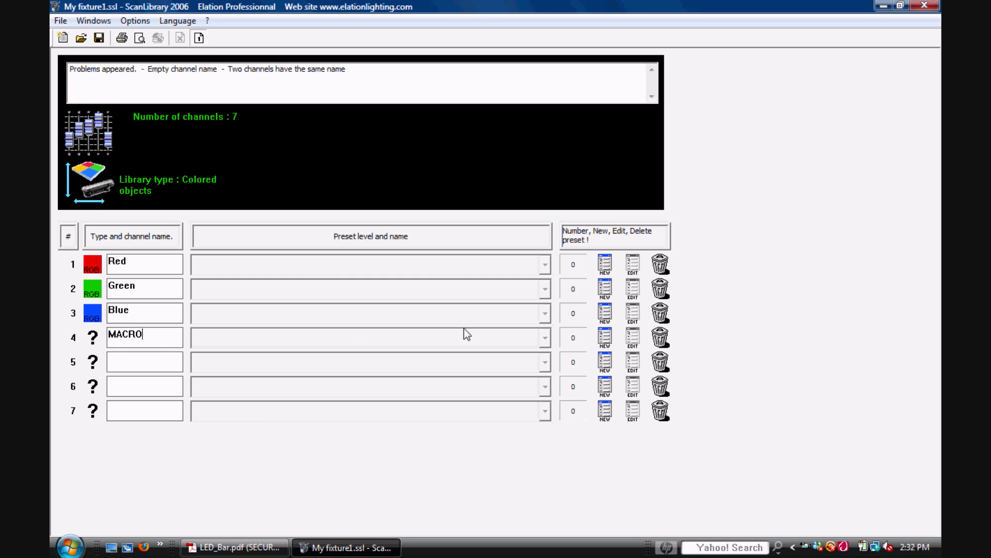
# Add a preset named NOTHING to channel 4, covering DMX levels 0 to 13 as listed in the manual.
pyautogui.click(604, 336)
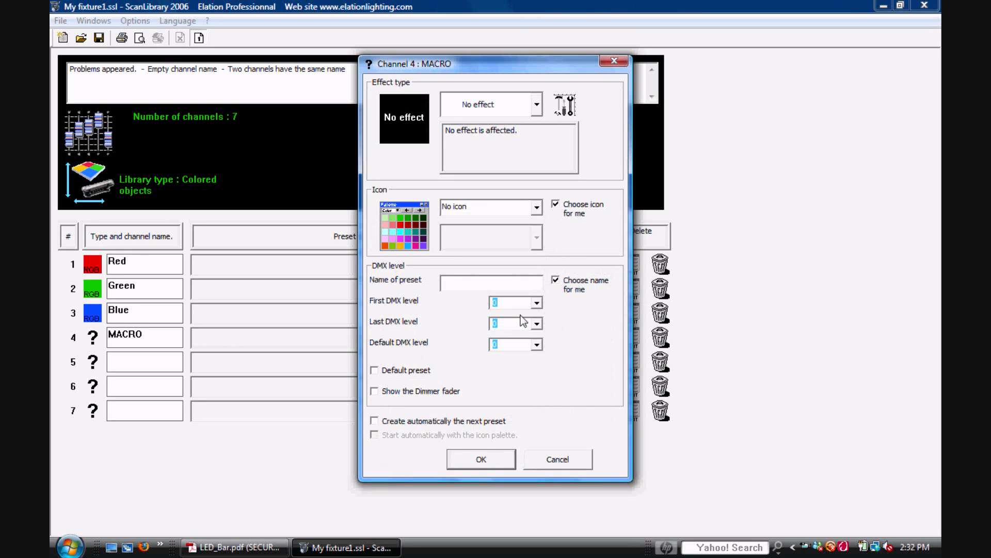
pyautogui.click(238, 547)
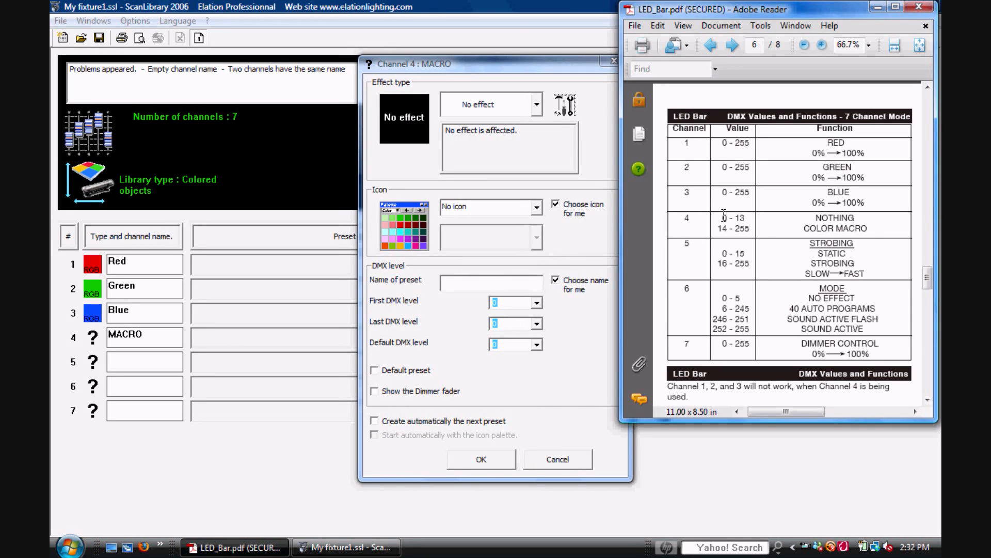
pyautogui.click(537, 323)
pyautogui.click(538, 443)
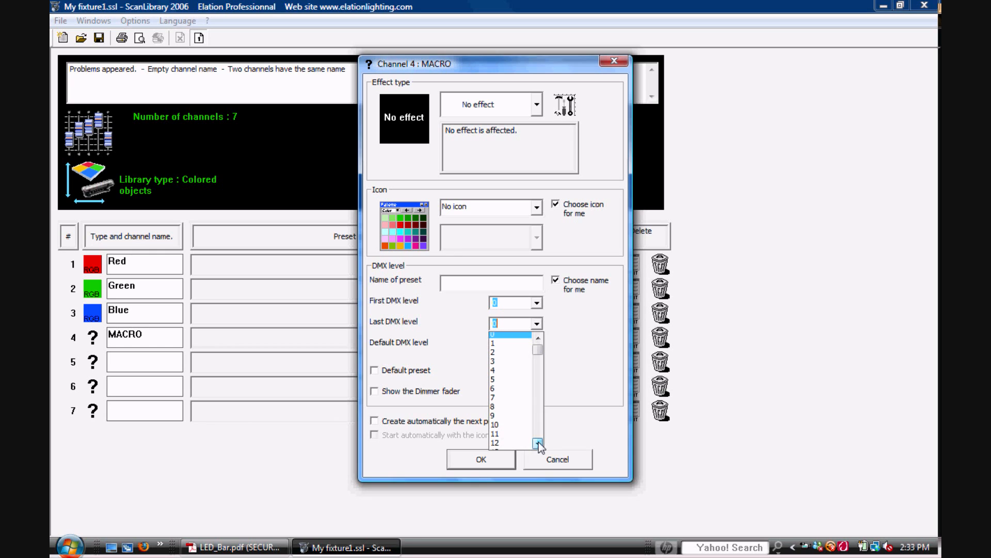
pyautogui.click(509, 442)
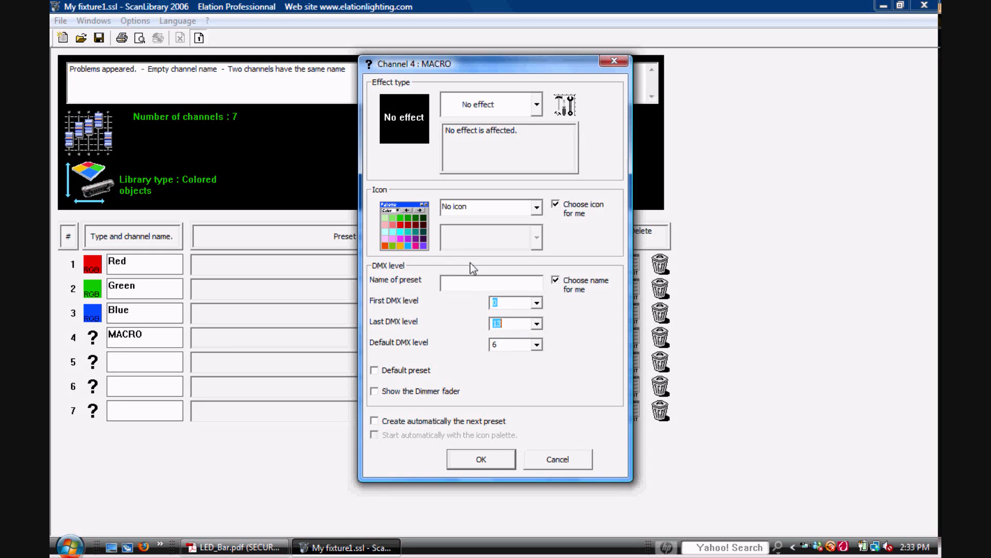
pyautogui.click(471, 284)
pyautogui.write('NOTHING')
pyautogui.click(483, 458)
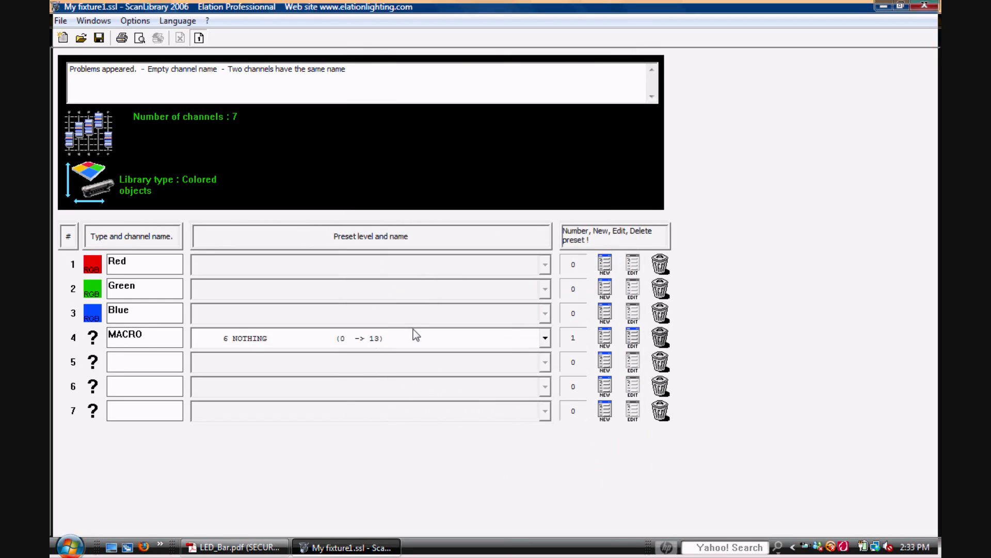
# Add a second preset named MACROS to channel 4, covering DMX levels 14 to 255, with the Dimmer fader shown.
pyautogui.click(235, 547)
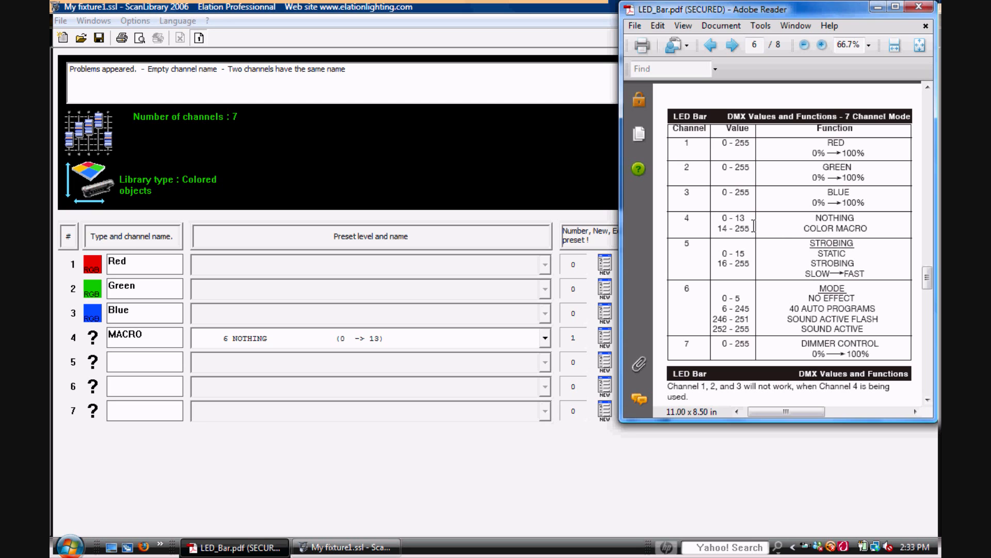
pyautogui.click(602, 339)
pyautogui.click(600, 338)
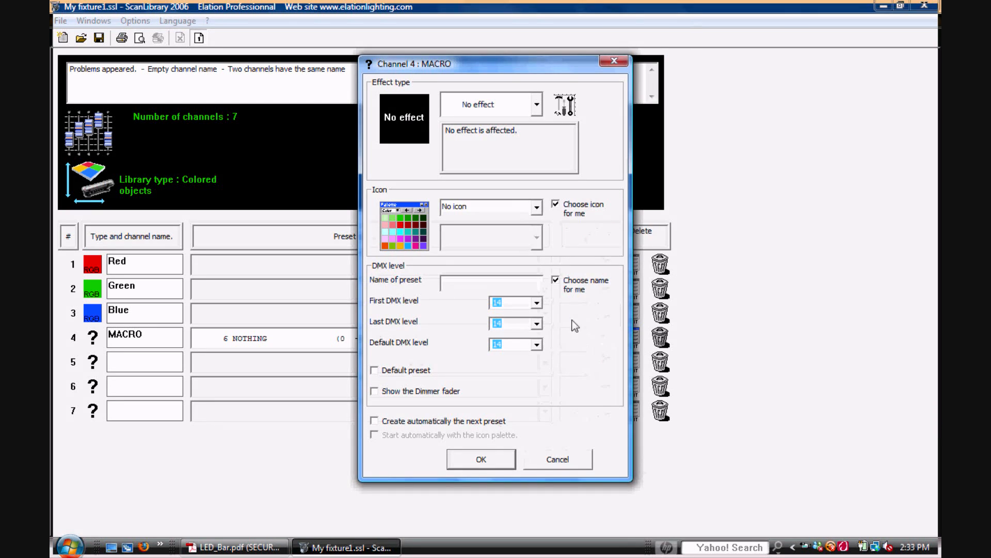
pyautogui.click(537, 324)
pyautogui.moveTo(540, 349); pyautogui.dragTo(525, 444)
pyautogui.click(524, 445)
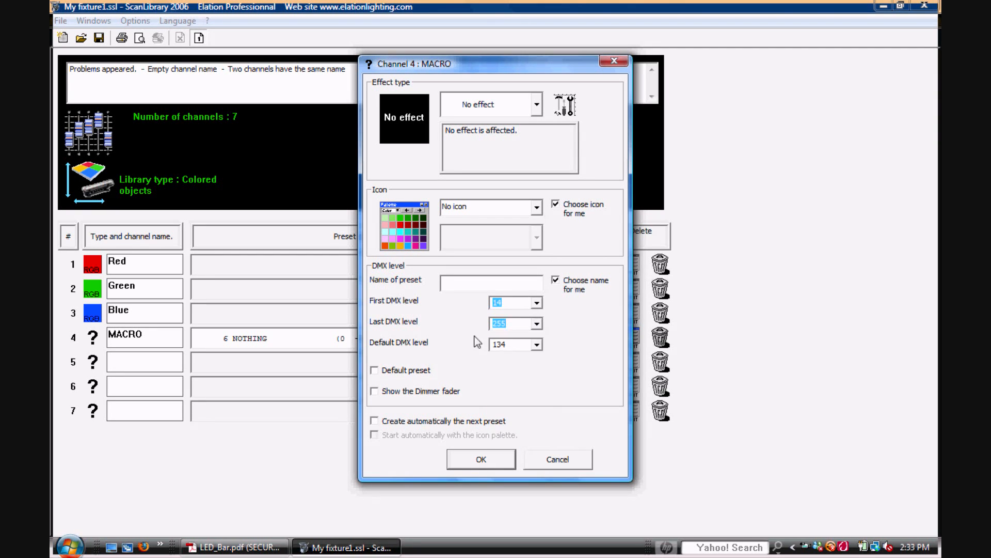
pyautogui.click(474, 284)
pyautogui.write('MACROS')
pyautogui.click(481, 458)
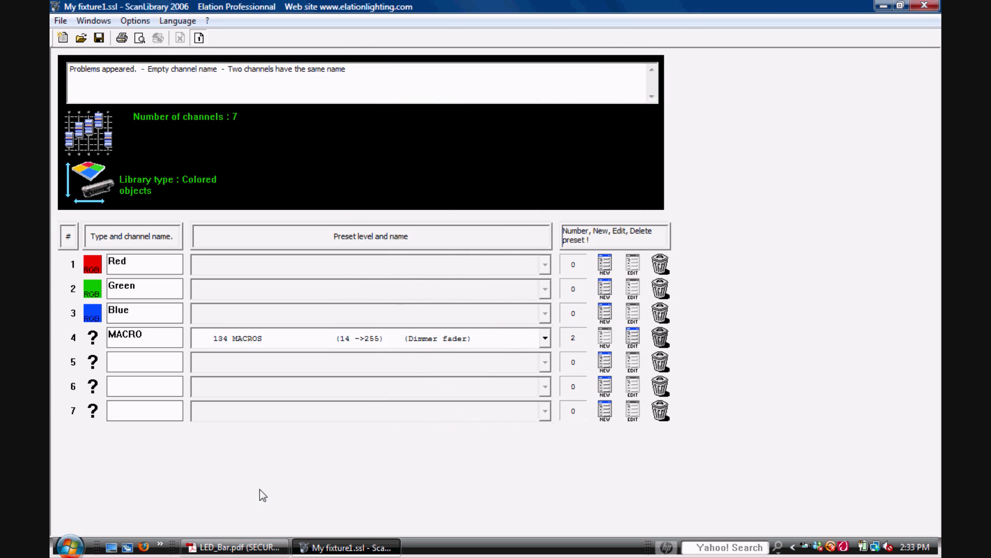
# Check channel 5 in the LED Bar manual and set its type to Shutter (blackout and Strobe).
pyautogui.click(240, 547)
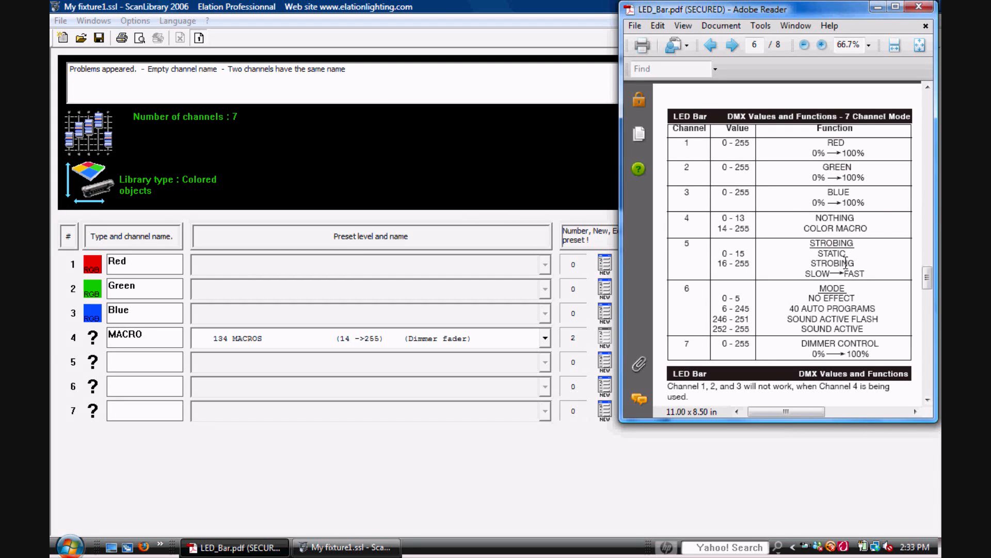
pyautogui.click(93, 366)
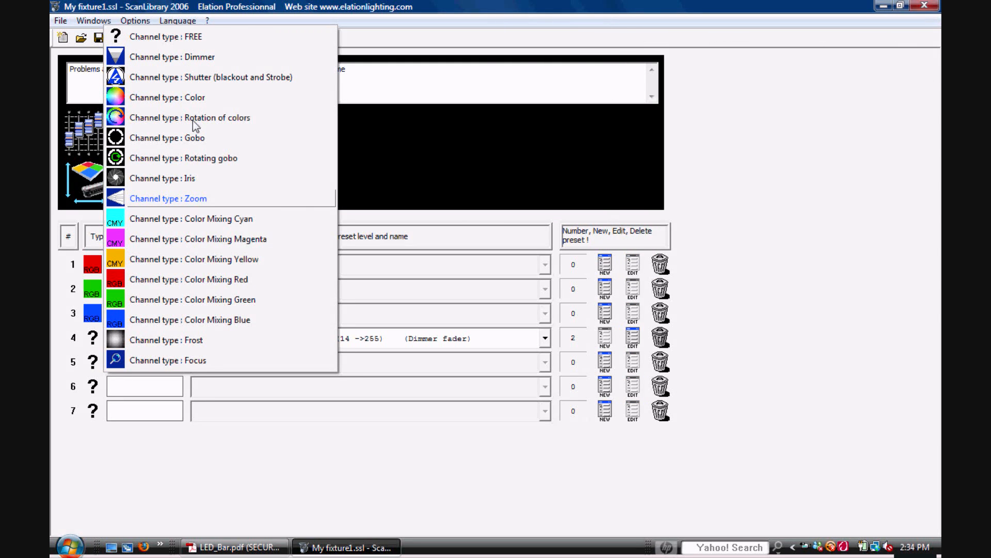
pyautogui.click(196, 78)
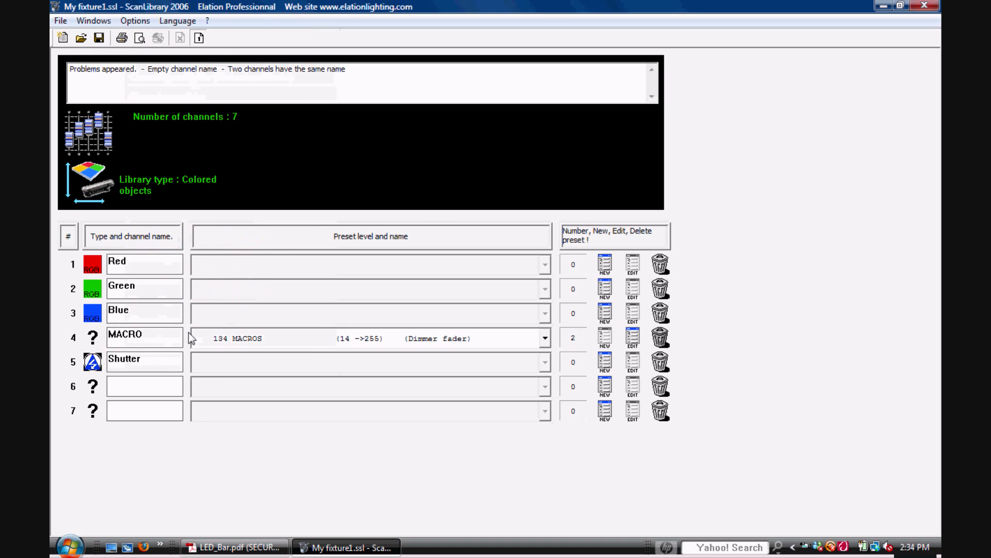
# Start a new preset for channel 5, check the LED Bar manual, and set its DMX levels to 0 to 15.
pyautogui.click(608, 364)
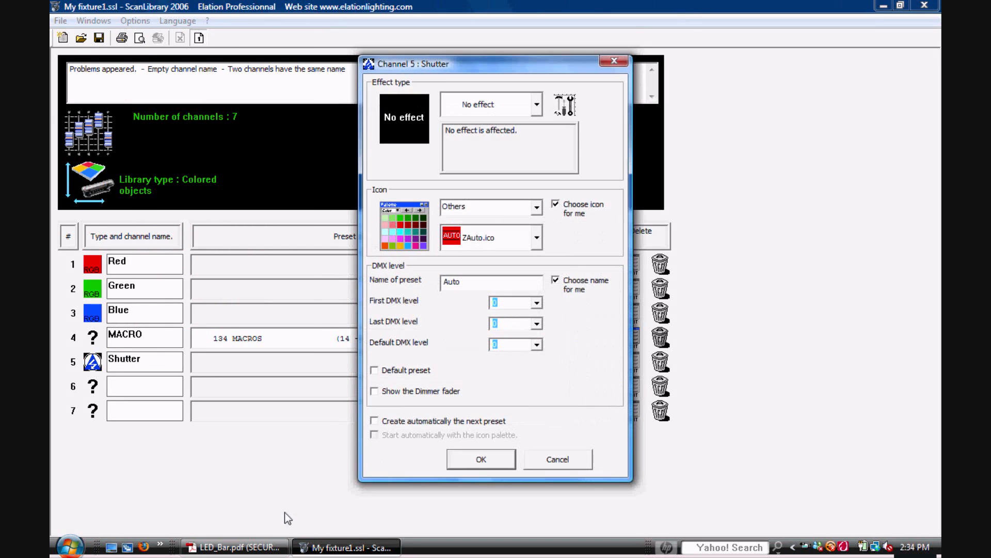
pyautogui.click(235, 546)
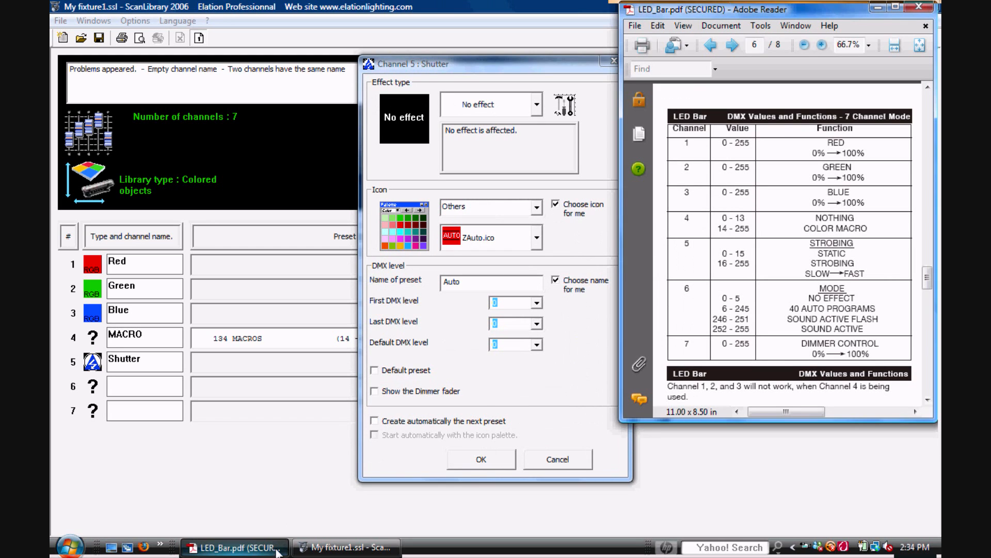
pyautogui.click(538, 325)
pyautogui.click(538, 325)
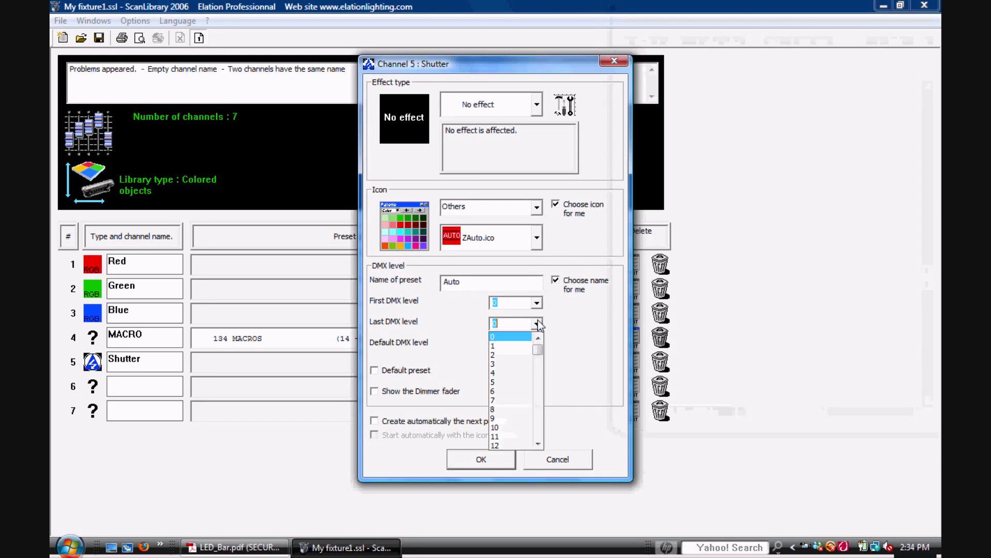
pyautogui.click(539, 444)
pyautogui.click(539, 445)
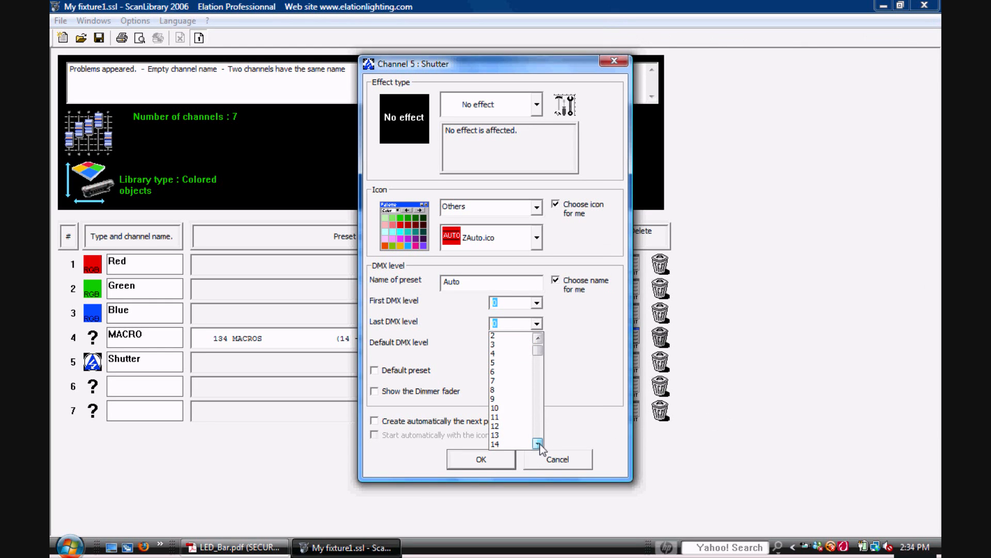
pyautogui.click(539, 444)
pyautogui.click(538, 444)
pyautogui.click(530, 437)
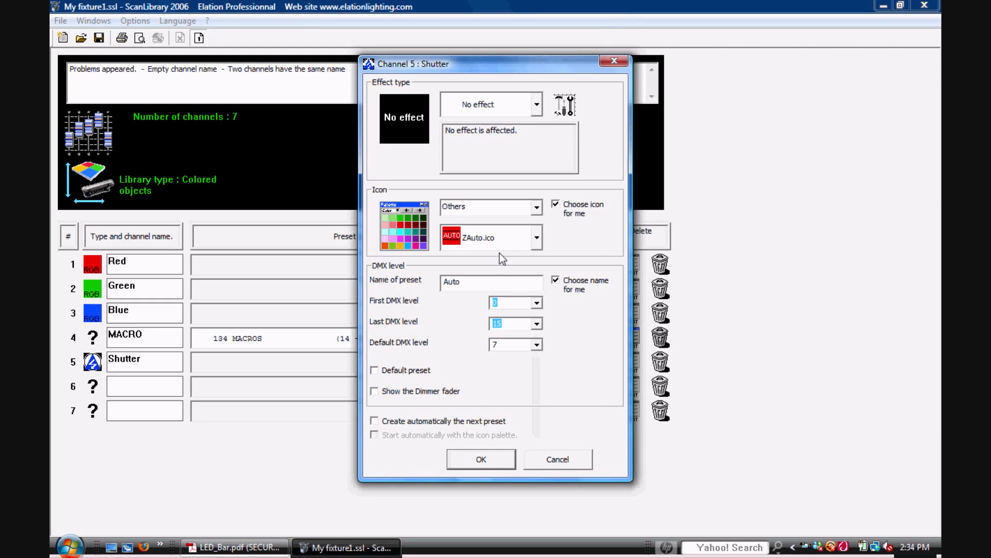
# Set the icon of the new channel 5 preset to No icon and save the preset.
pyautogui.click(537, 208)
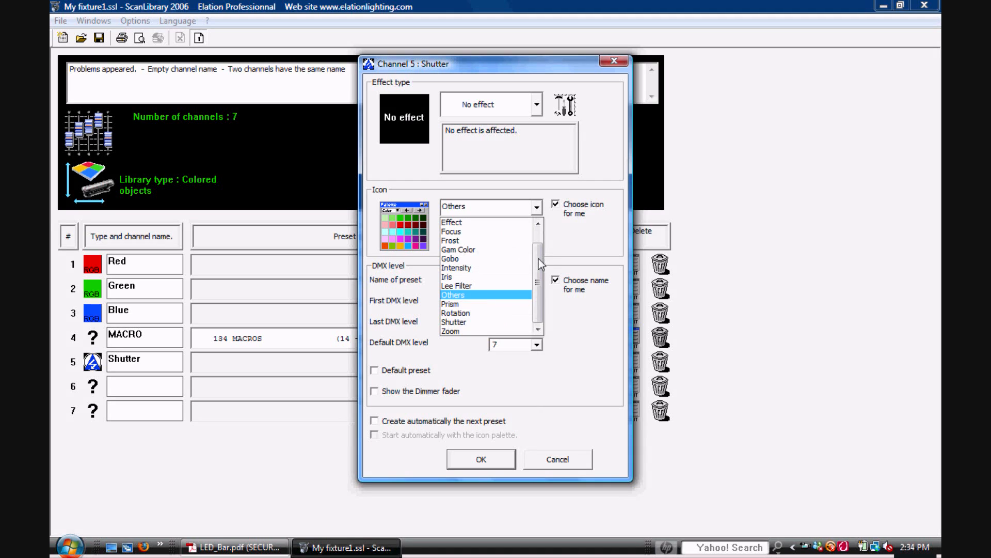
pyautogui.moveTo(538, 259); pyautogui.dragTo(538, 226)
pyautogui.click(528, 223)
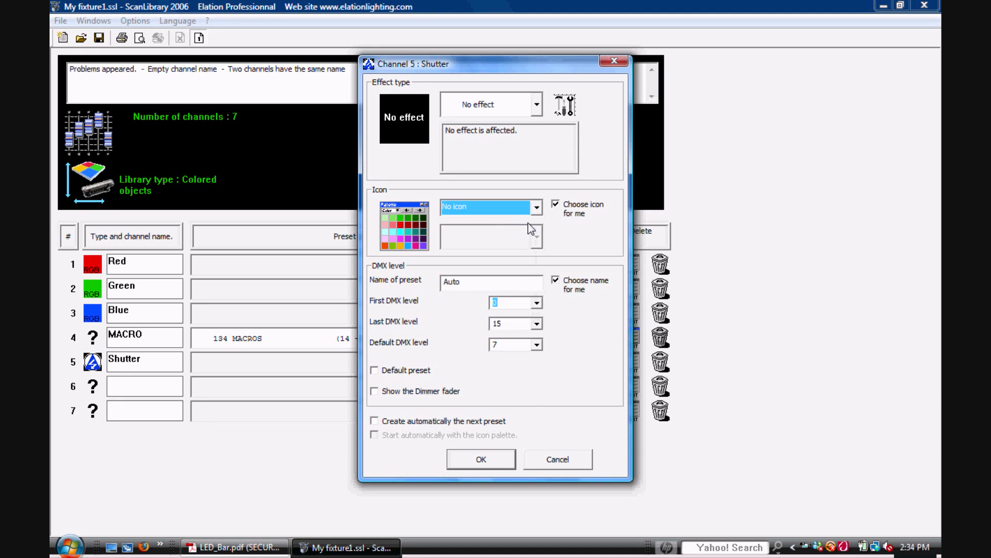
pyautogui.click(480, 459)
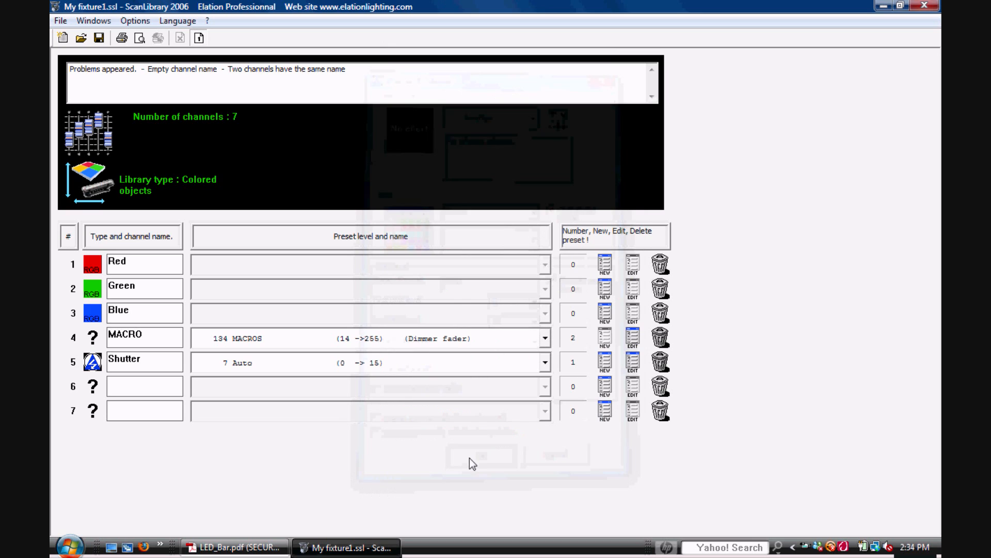
# Start a second channel 5 preset covering DMX levels 16 to 255 per the manual, using the Shutter strobe effect.
pyautogui.click(605, 360)
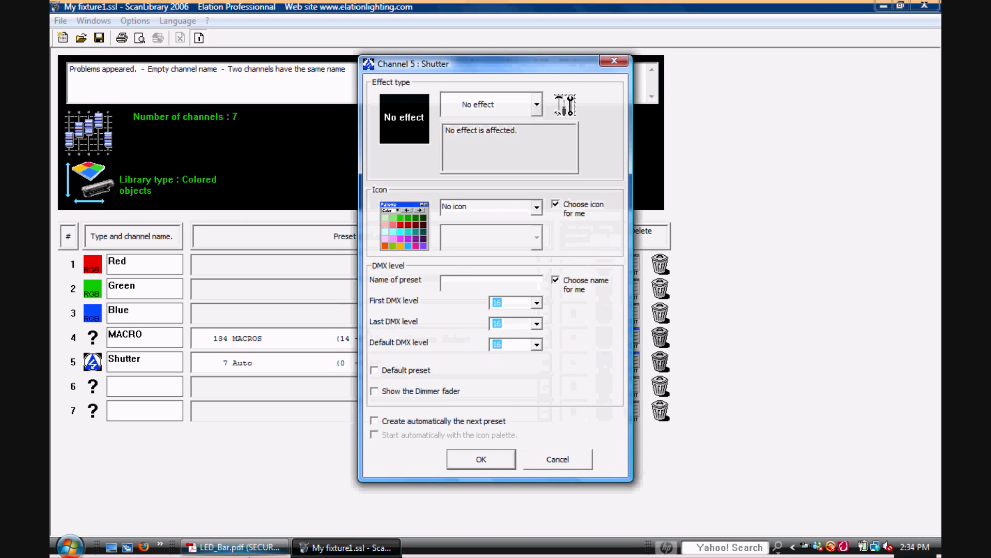
pyautogui.click(249, 550)
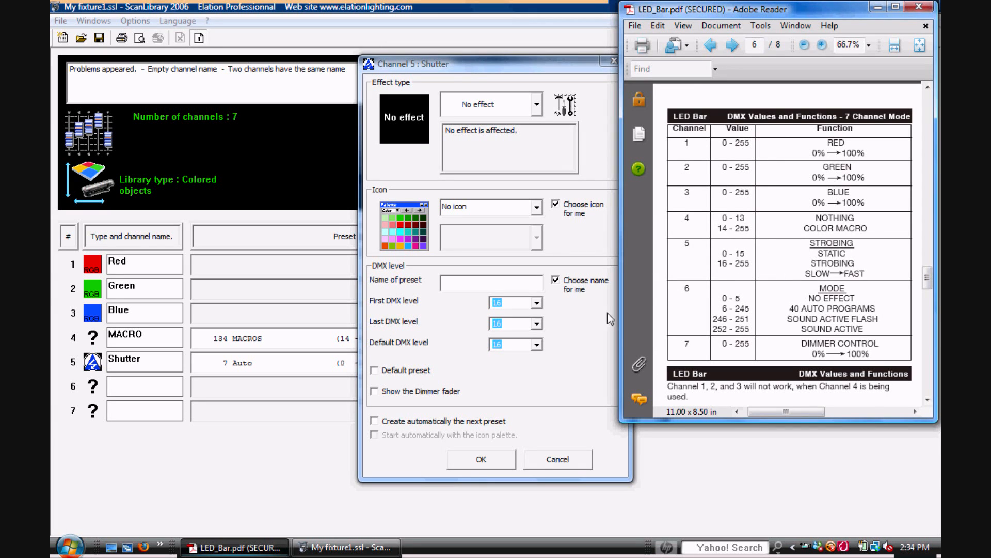
pyautogui.click(537, 323)
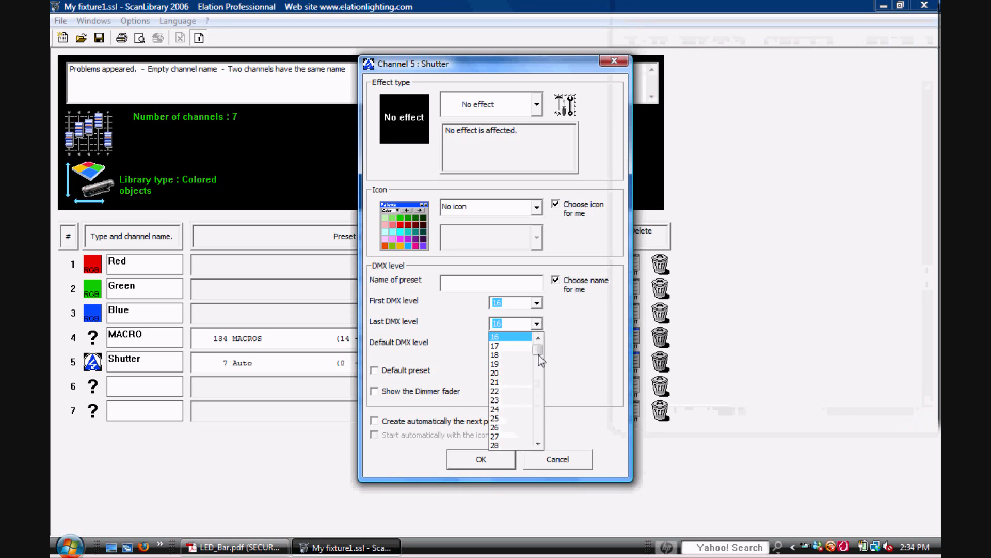
pyautogui.moveTo(533, 364); pyautogui.dragTo(535, 447)
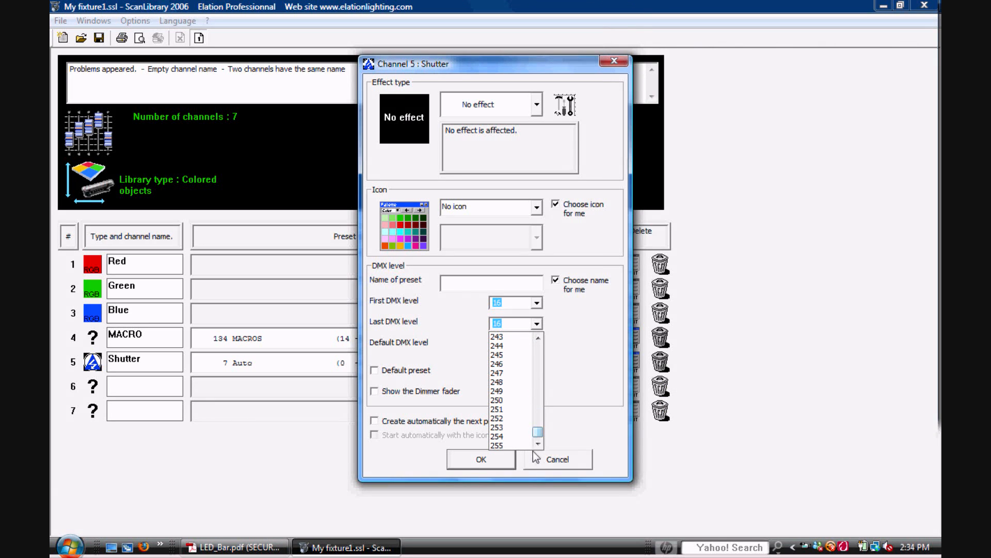
pyautogui.click(522, 442)
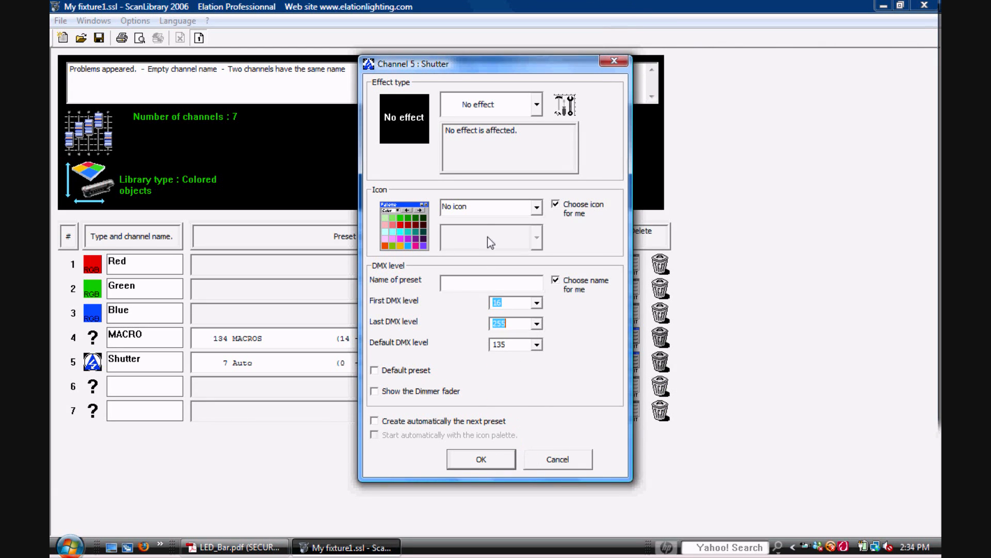
pyautogui.click(538, 105)
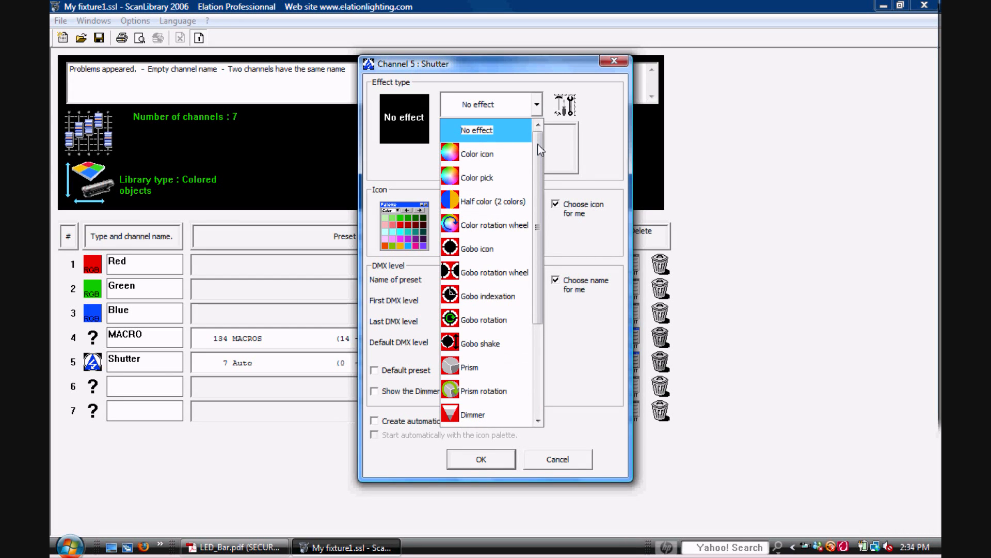
pyautogui.moveTo(541, 150); pyautogui.dragTo(538, 257)
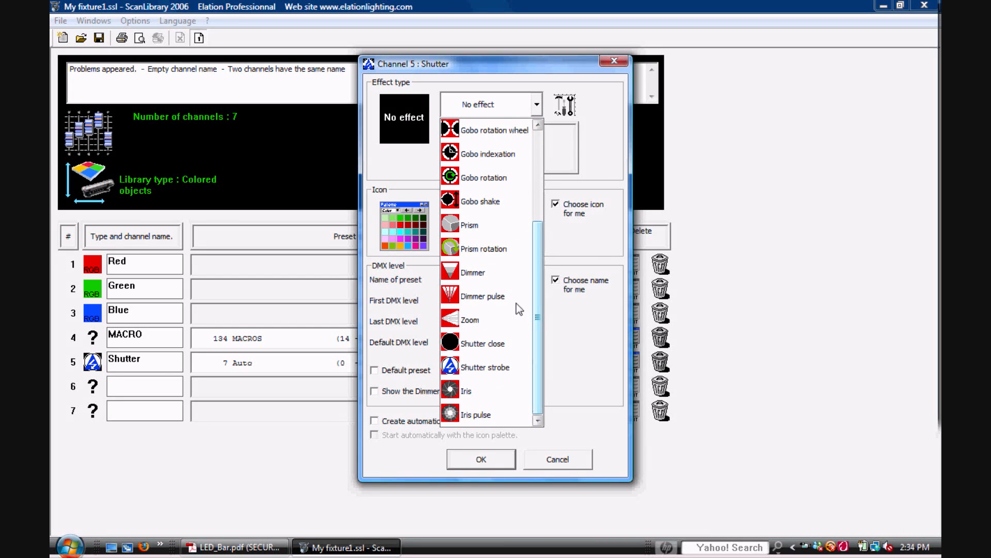
pyautogui.click(503, 364)
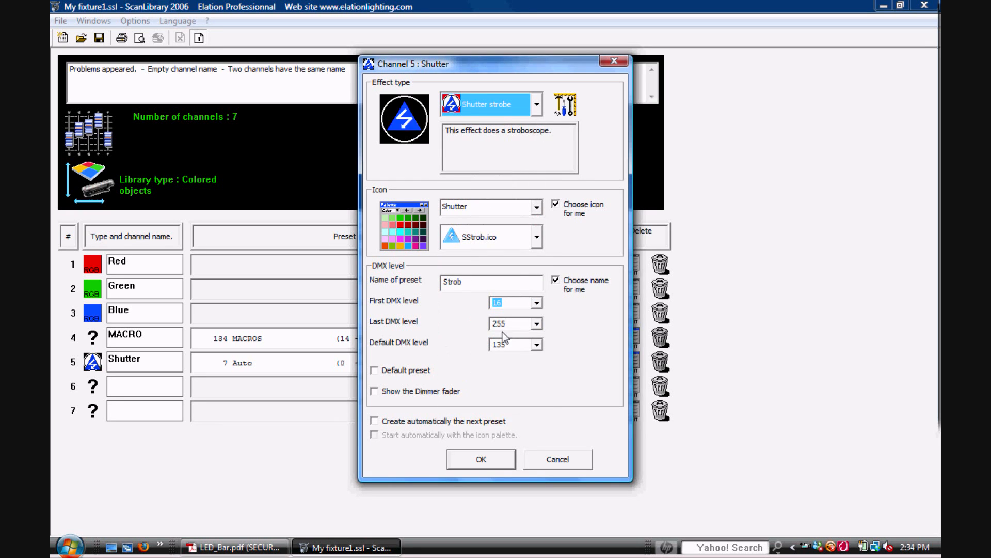
# Set the strobe's flash speed to 0.00 Hz at the first and 18.15 Hz at the last DMX level, then save with the Dimmer fader shown.
pyautogui.click(566, 107)
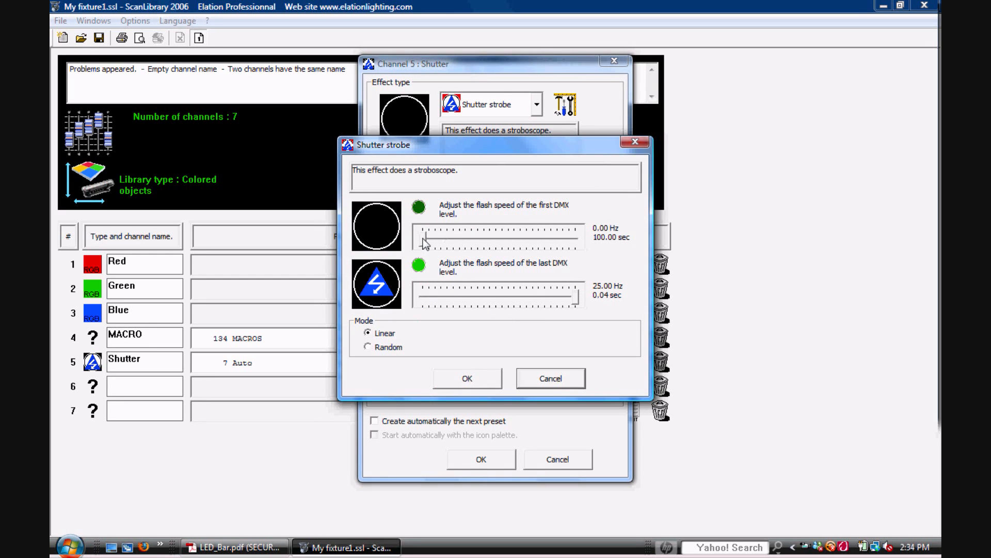
pyautogui.moveTo(423, 237); pyautogui.dragTo(421, 237)
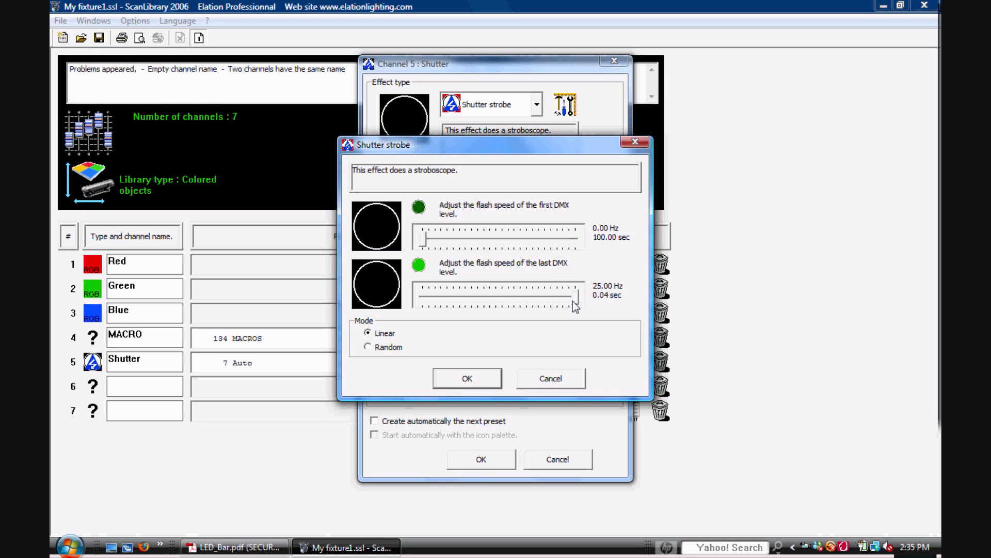
pyautogui.moveTo(575, 301); pyautogui.dragTo(533, 295)
pyautogui.click(483, 374)
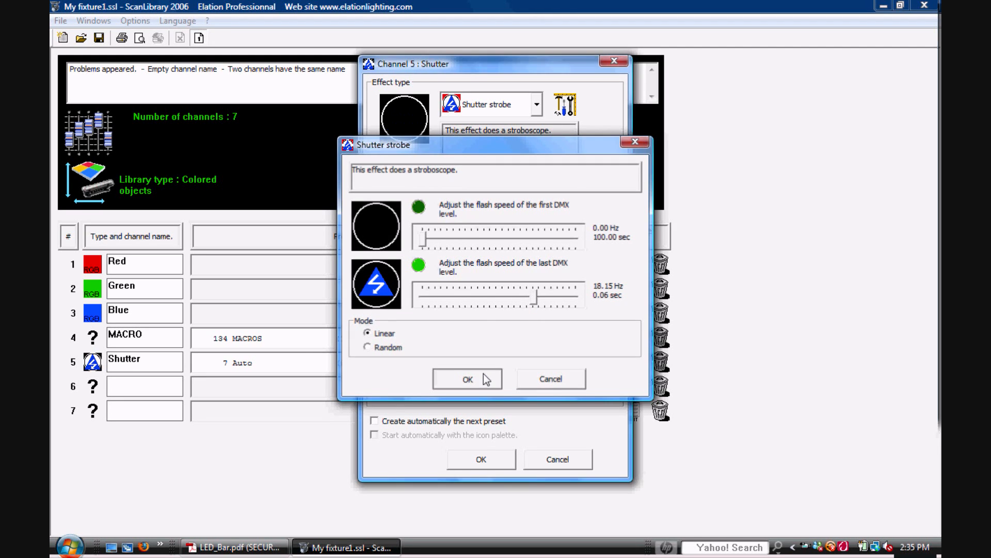
pyautogui.click(430, 391)
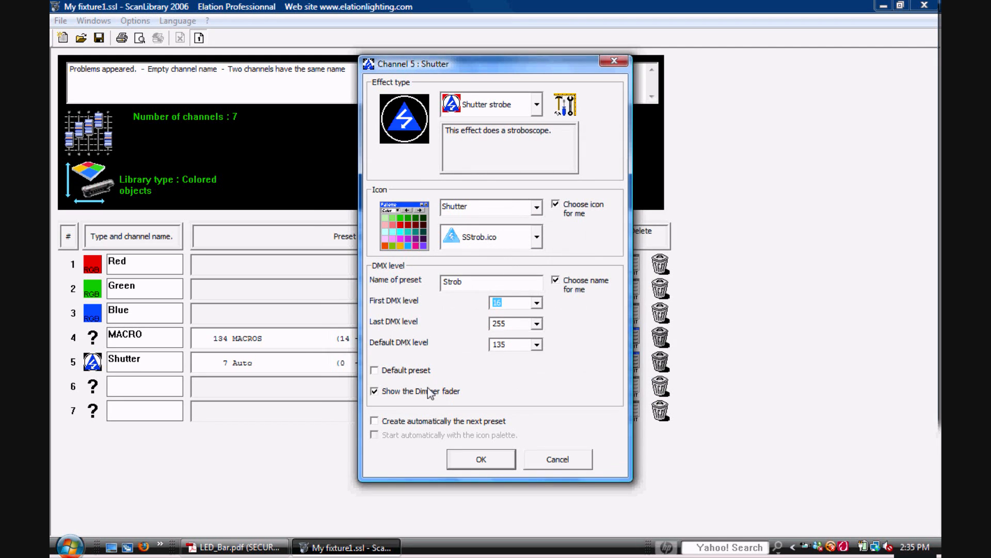
pyautogui.click(474, 453)
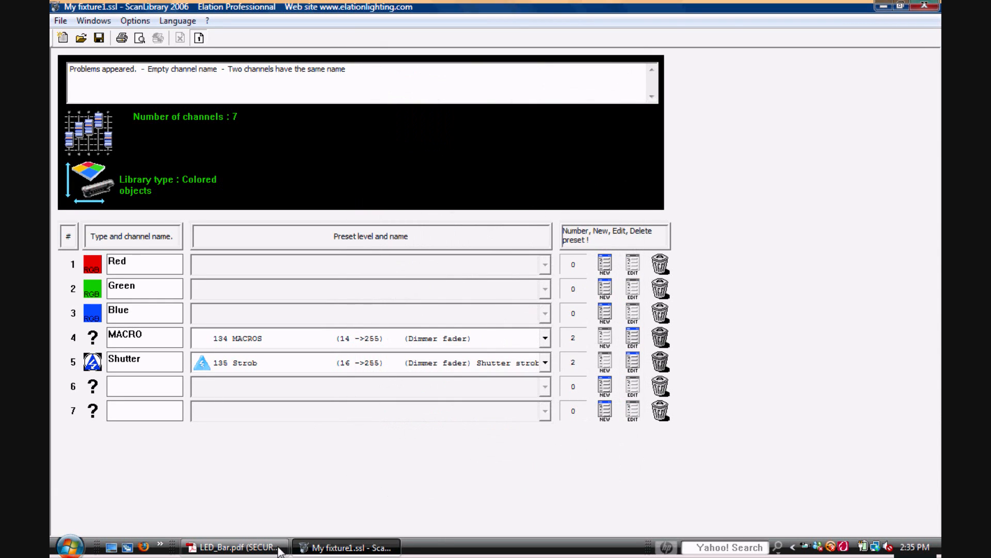
# Check channel 6 in the LED Bar manual and name the channel MODE.
pyautogui.click(235, 546)
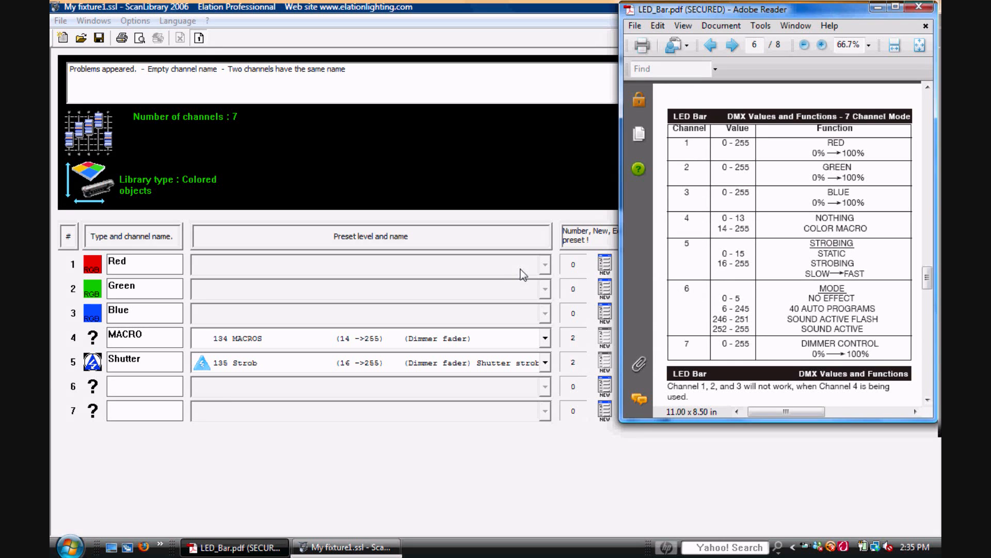
pyautogui.click(173, 383)
pyautogui.write('MODE')
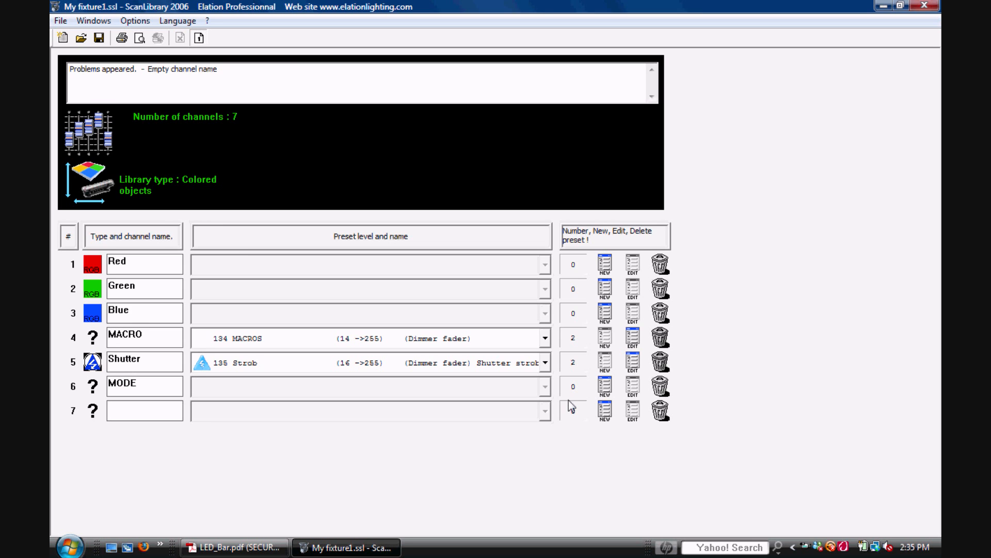
# Add a preset named NO EFFECT to channel 6, covering DMX levels 0 to 5 as listed in the manual.
pyautogui.click(598, 382)
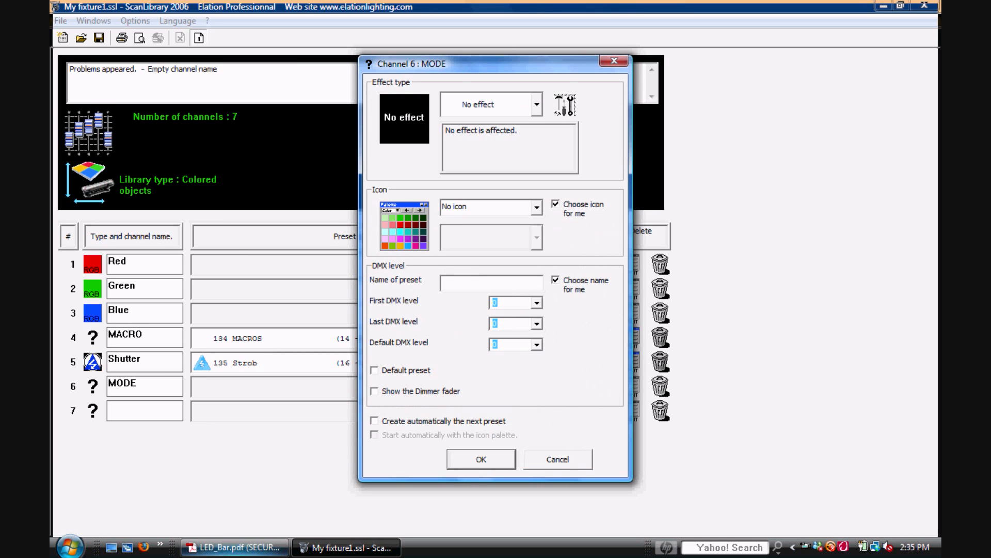
pyautogui.click(235, 546)
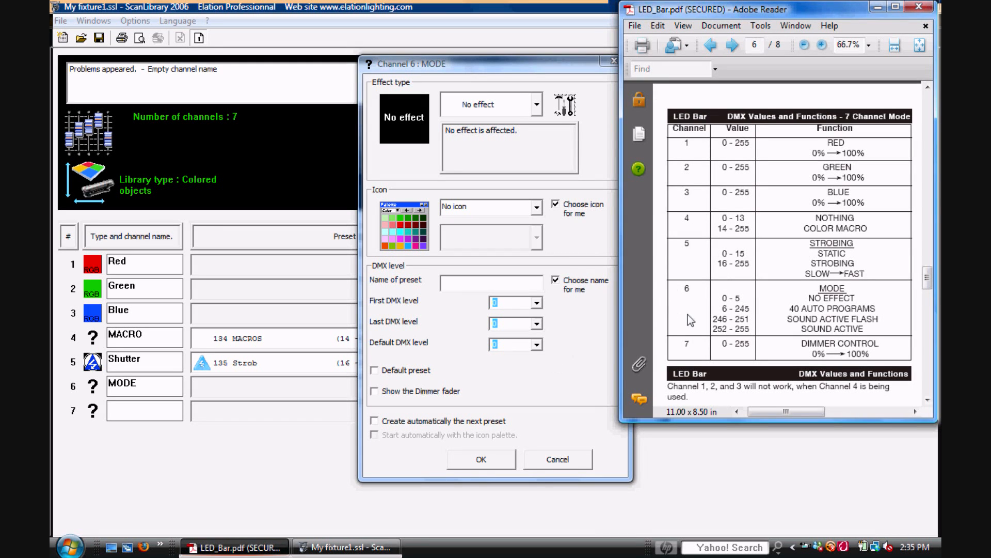
pyautogui.click(537, 323)
pyautogui.click(518, 382)
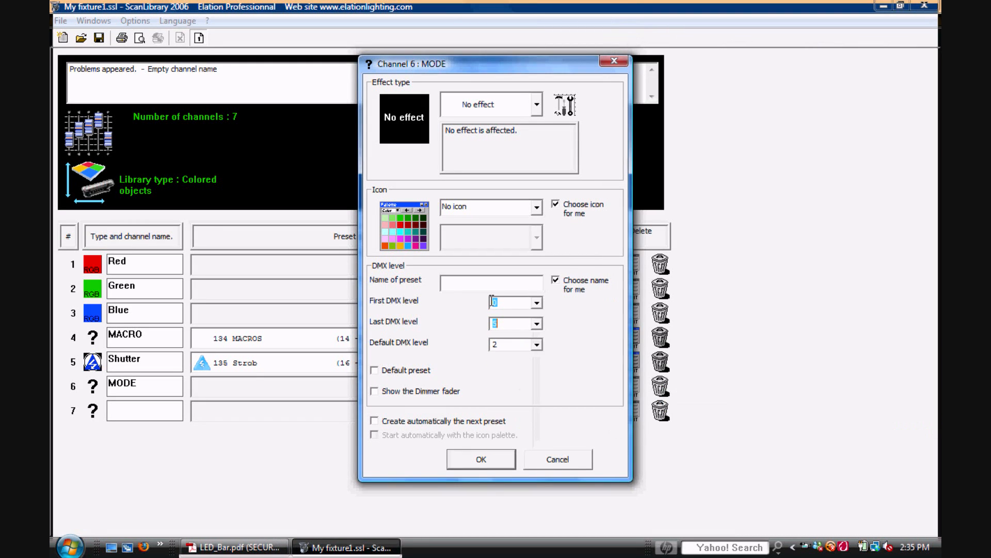
pyautogui.click(490, 287)
pyautogui.write('NO EFFECT')
pyautogui.click(467, 454)
# Add a second preset named 40 AUTO PROGRAMS to channel 6, covering DMX levels 6 to 245, with the Dimmer fader shown.
pyautogui.click(235, 546)
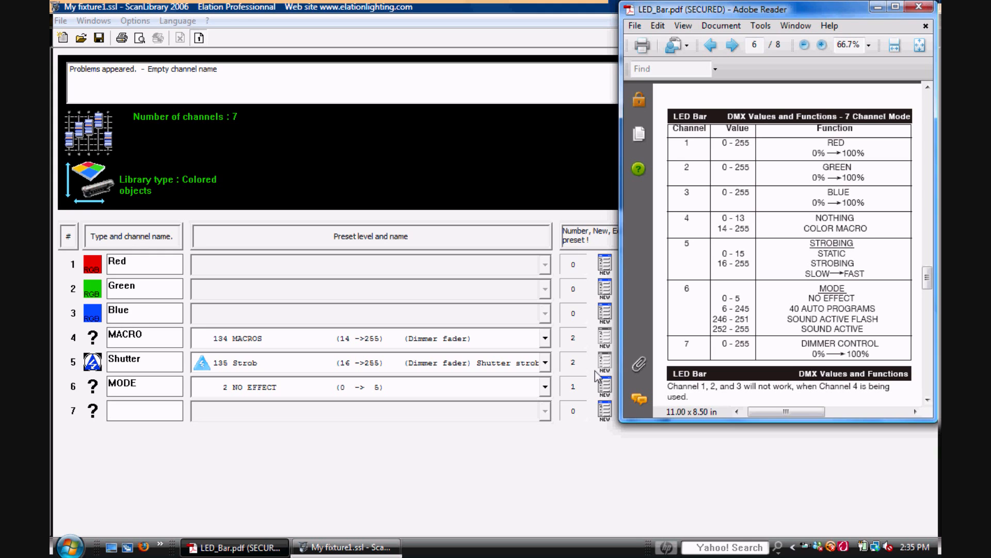
pyautogui.click(605, 386)
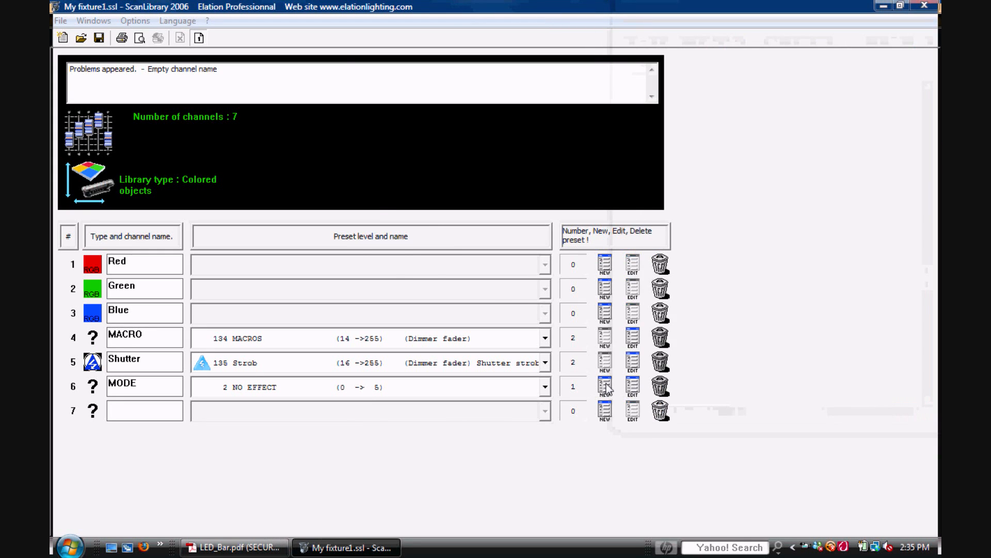
pyautogui.click(539, 327)
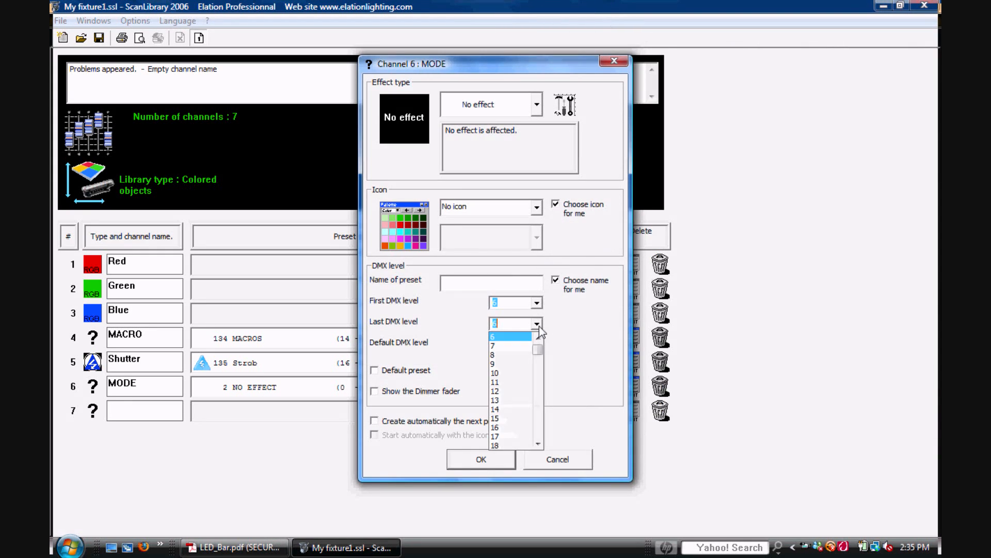
pyautogui.moveTo(537, 349); pyautogui.dragTo(537, 431)
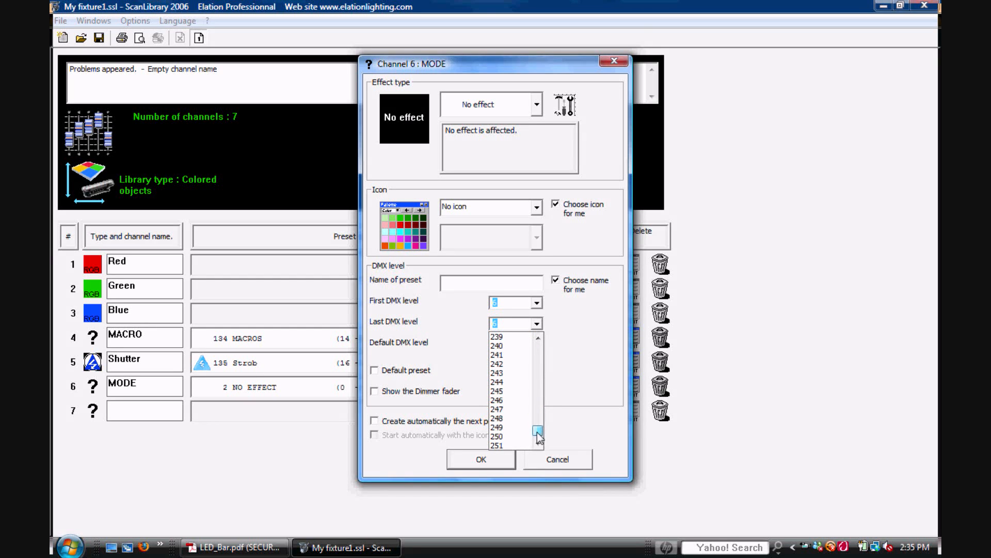
pyautogui.click(519, 391)
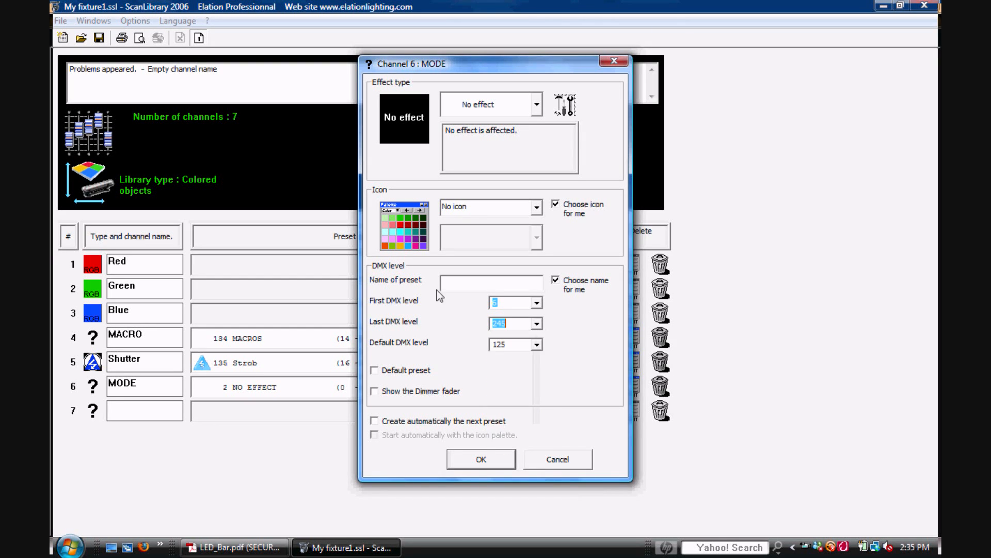
pyautogui.click(413, 392)
pyautogui.write('40 AUTO ')
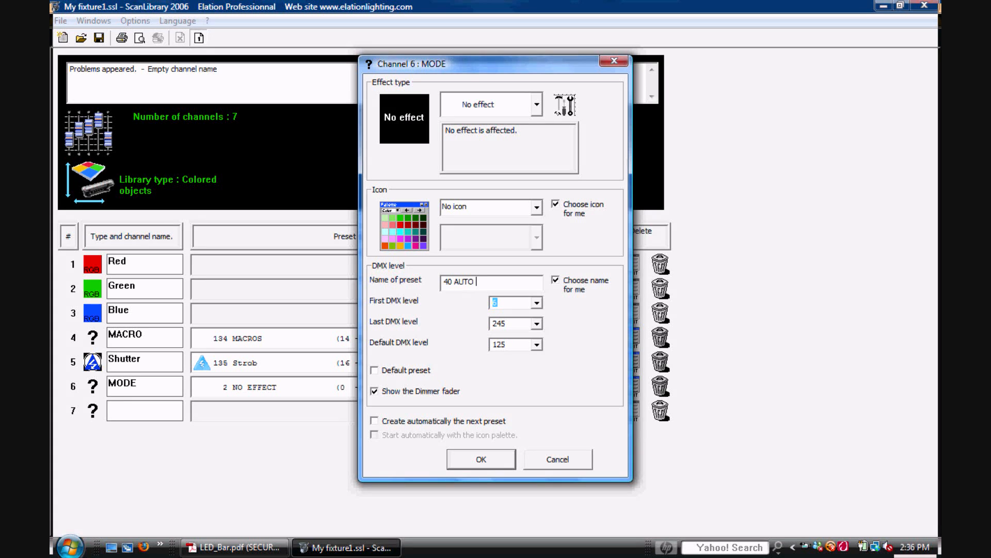
pyautogui.write('PROGRTAMS')
pyautogui.press('BackSpace')
pyautogui.write('R')
pyautogui.press('BackSpace')
pyautogui.click(484, 457)
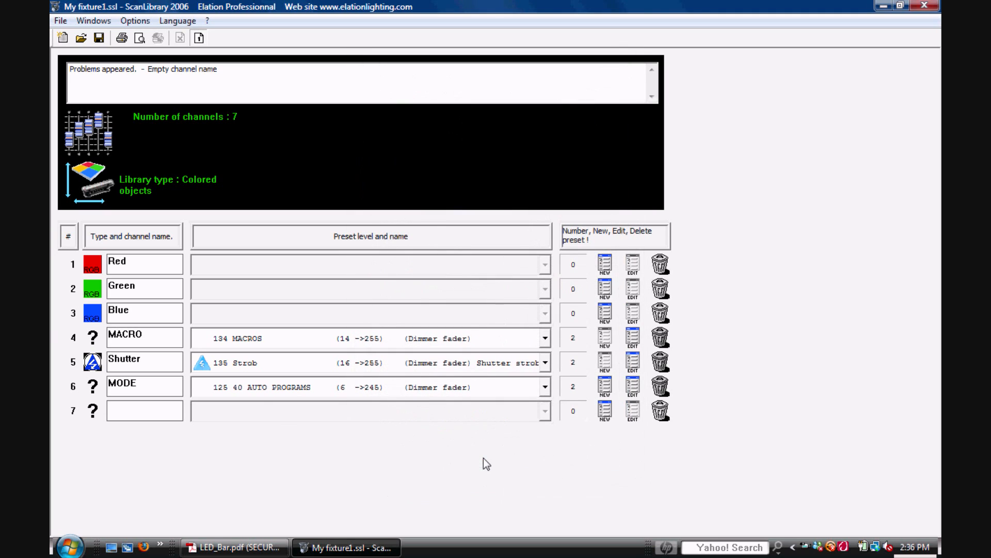
# Start a third preset on channel 6, covering DMX levels 246 to 251 as listed in the LED Bar manual.
pyautogui.click(605, 385)
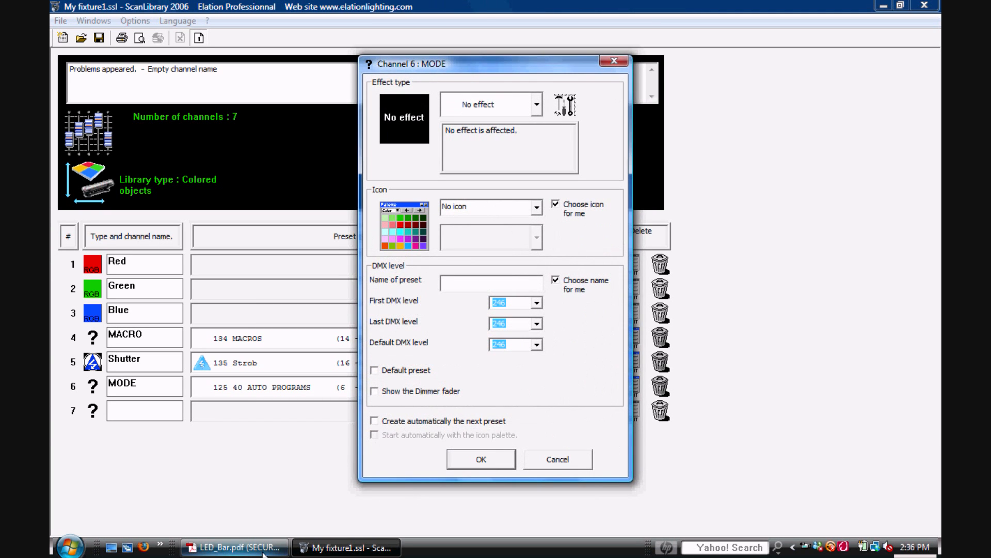
pyautogui.click(235, 547)
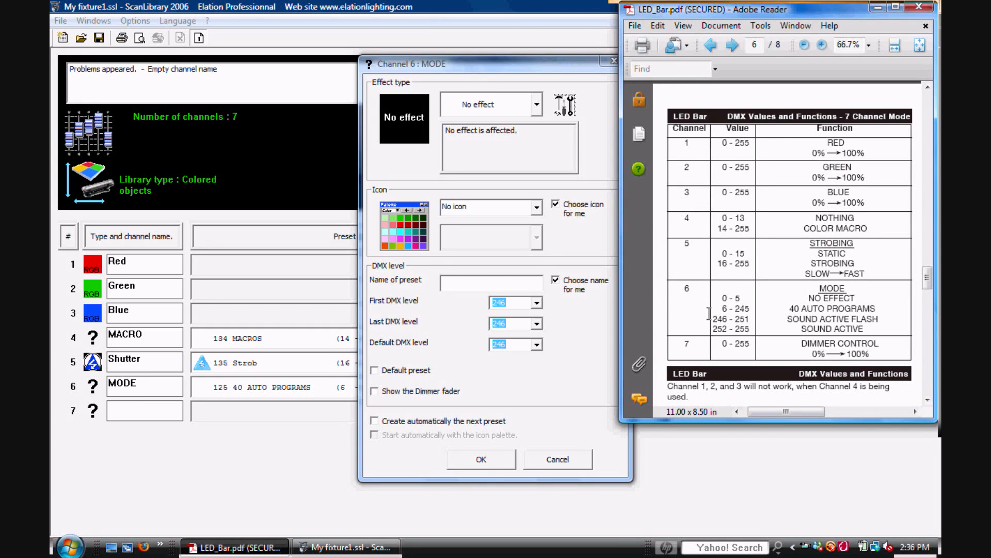
pyautogui.click(537, 324)
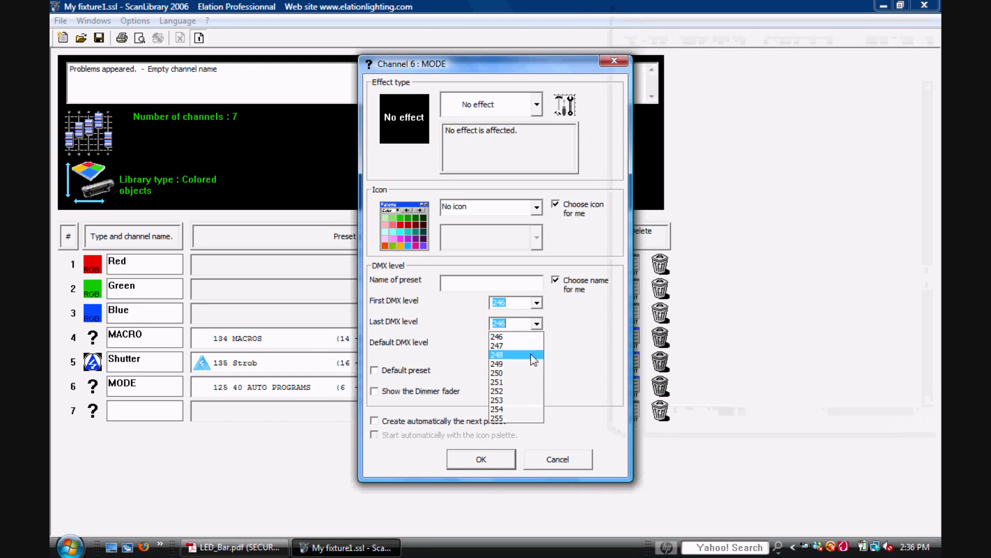
pyautogui.click(524, 379)
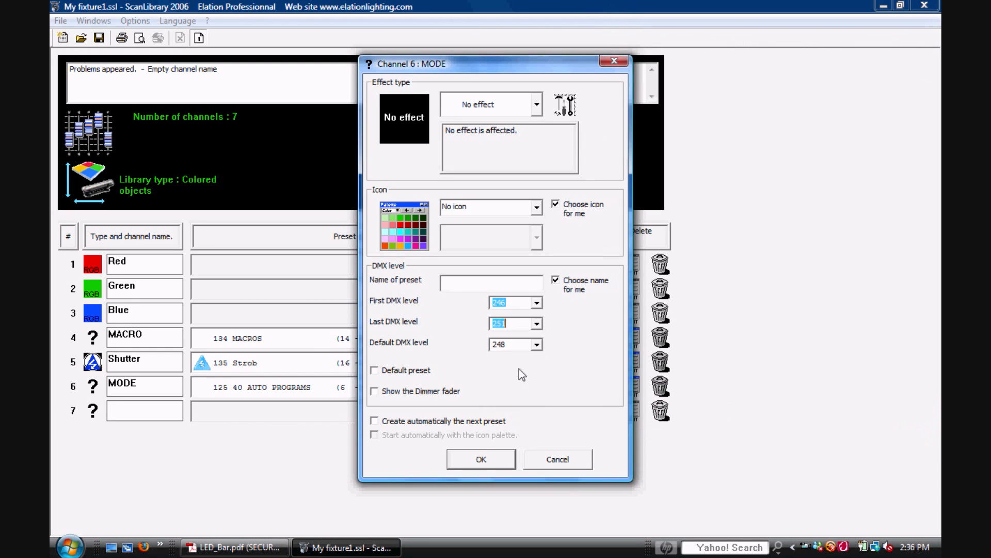
# Give the new channel 6 preset the ZHP.ico icon from the Others category.
pyautogui.click(538, 208)
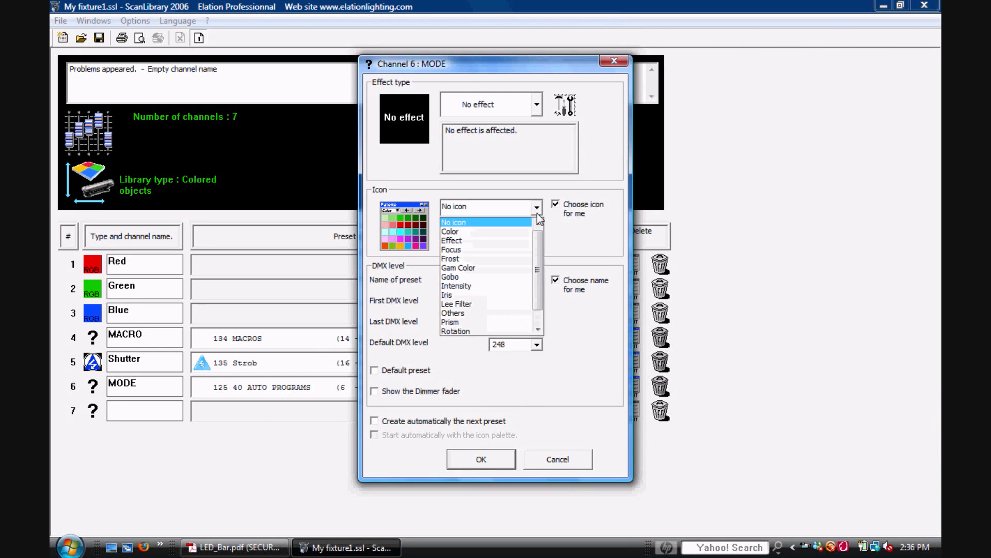
pyautogui.click(497, 312)
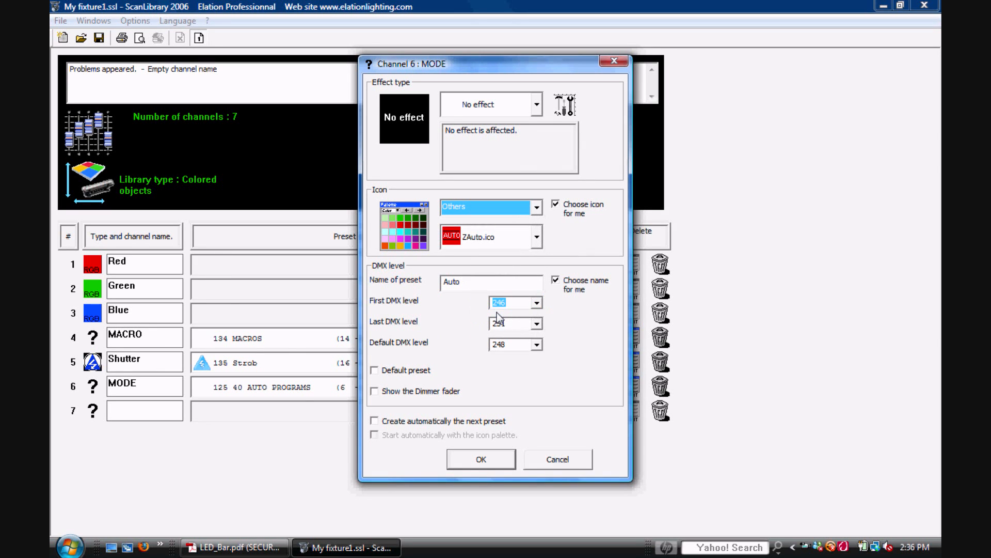
pyautogui.click(537, 236)
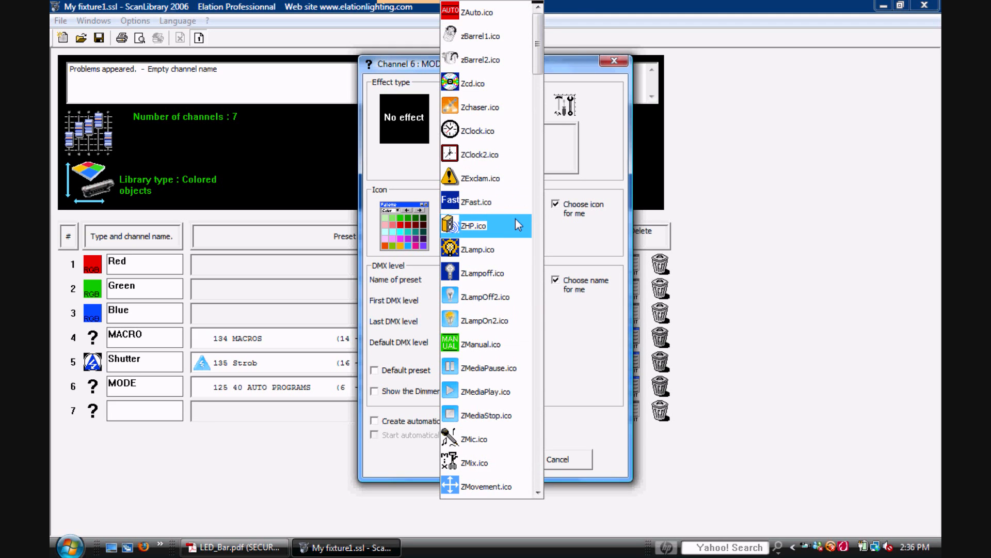
pyautogui.click(515, 222)
# Name the preset SOUND ACTIVE FLASH, following the manual's function list, and save it.
pyautogui.click(484, 285)
pyautogui.press('BackSpace')
pyautogui.press('BackSpace')
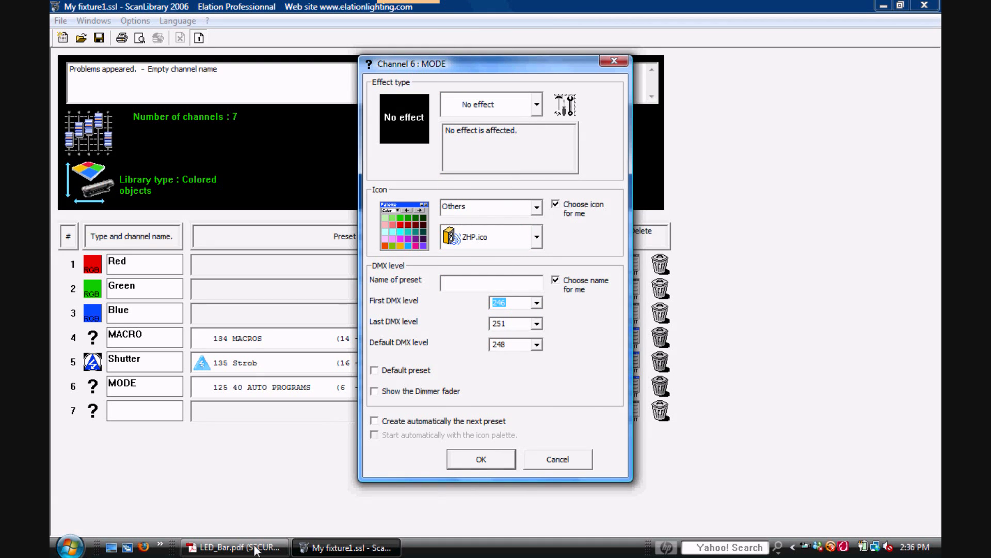
pyautogui.click(235, 547)
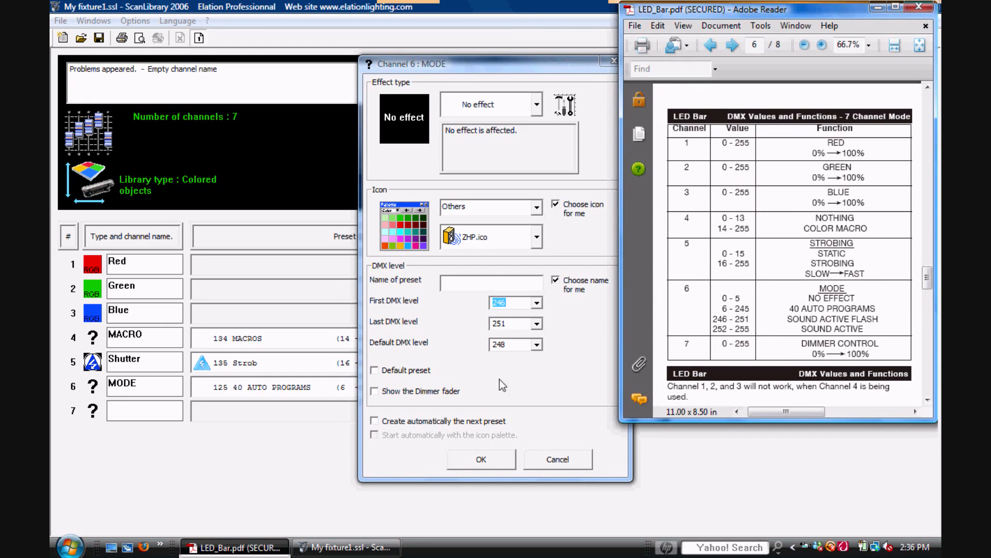
pyautogui.click(496, 281)
pyautogui.write('S')
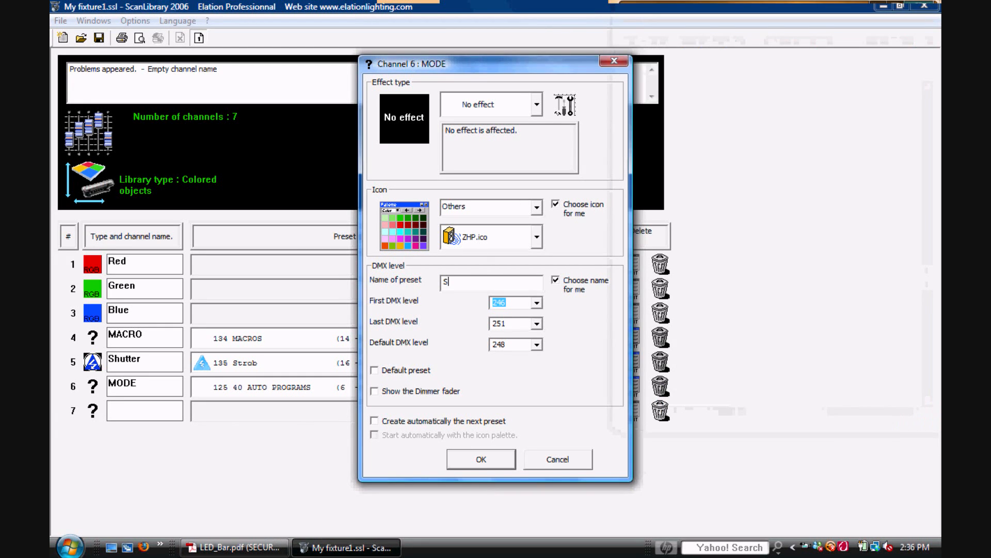
pyautogui.write('OUND')
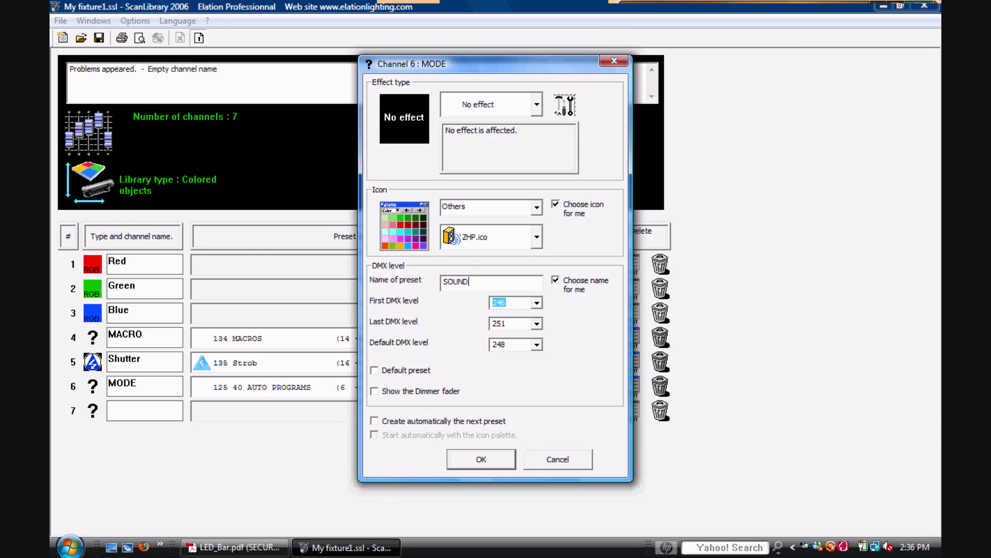
pyautogui.write(' ACTIVE FLASH')
pyautogui.click(488, 452)
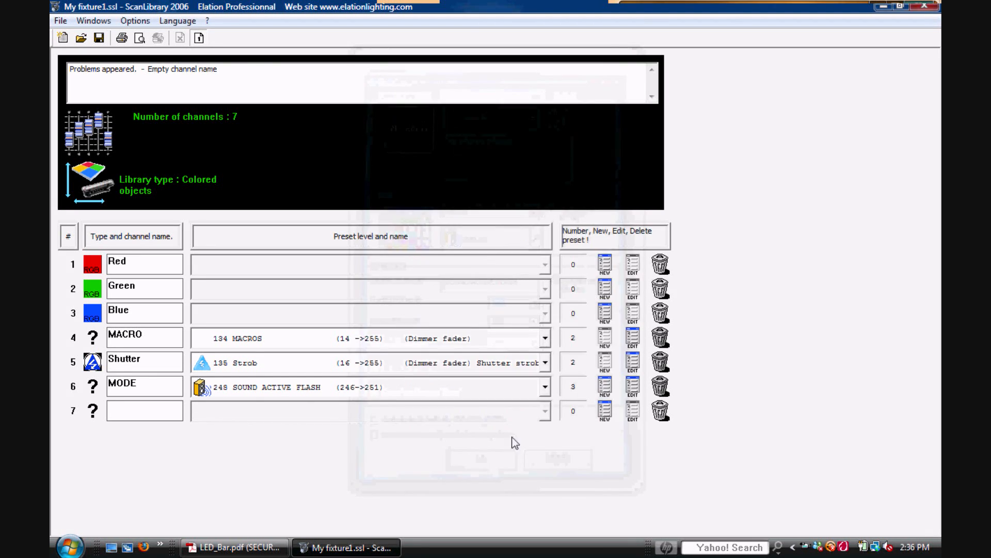
# Add a fourth preset named SOUND ACTIVE to channel 6 with the ZHP.ico icon, covering DMX levels 252 to 255 as in the manual.
pyautogui.click(605, 386)
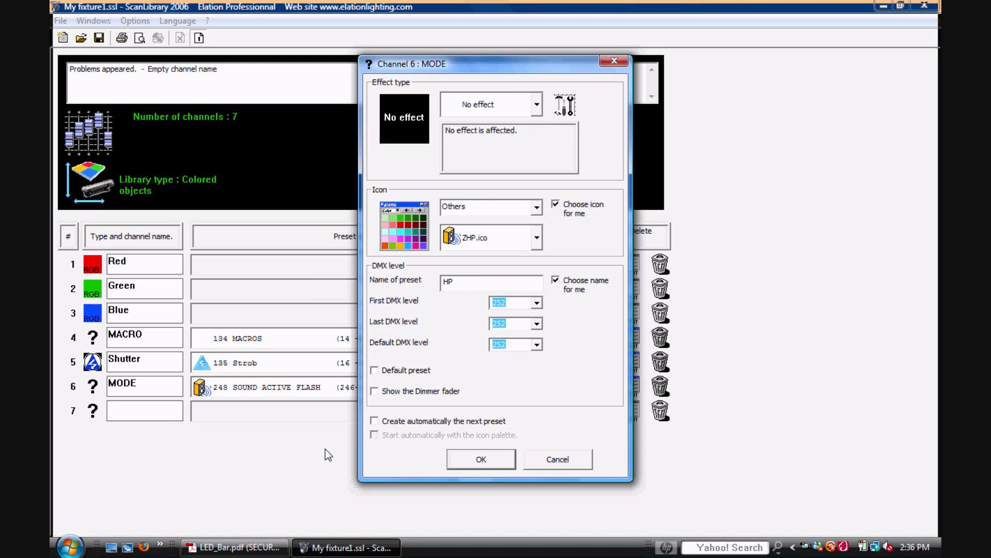
pyautogui.click(235, 547)
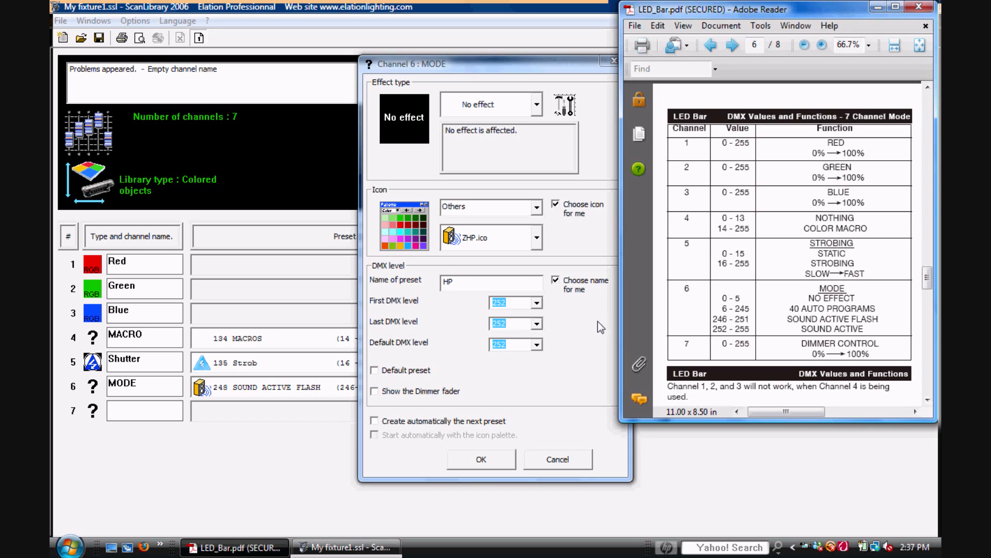
pyautogui.click(537, 324)
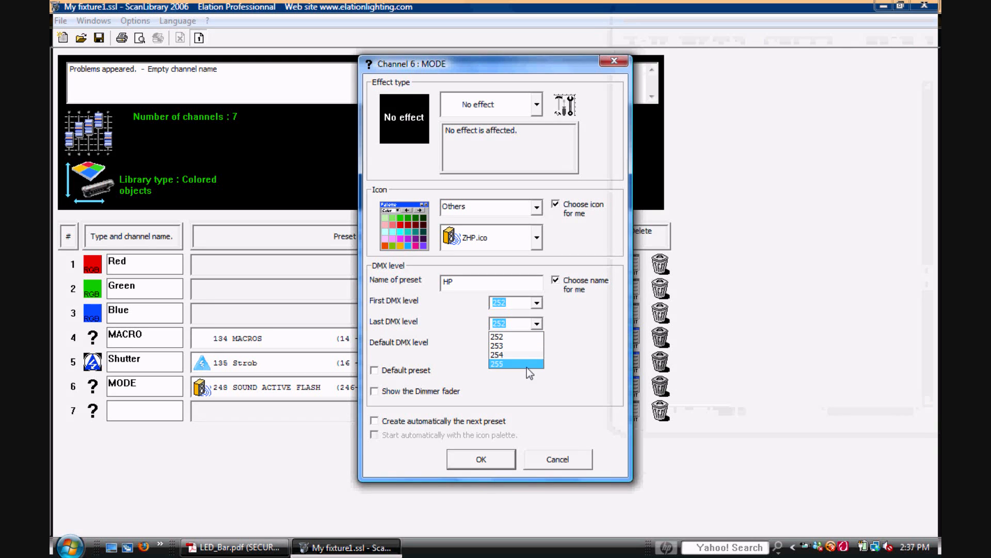
pyautogui.click(527, 365)
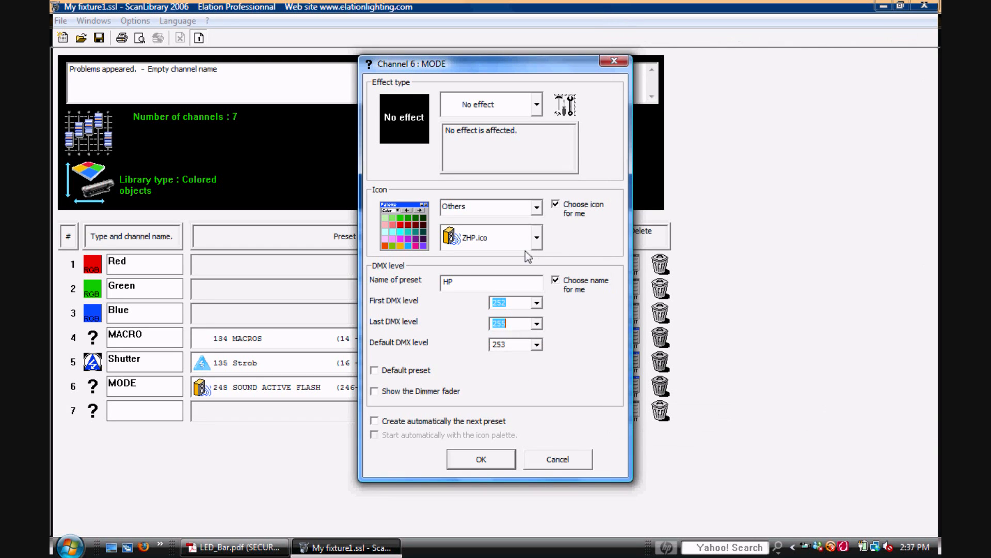
pyautogui.click(517, 280)
pyautogui.press('BackSpace')
pyautogui.press('BackSpace')
pyautogui.write('SOUND ACTIVE')
pyautogui.click(480, 459)
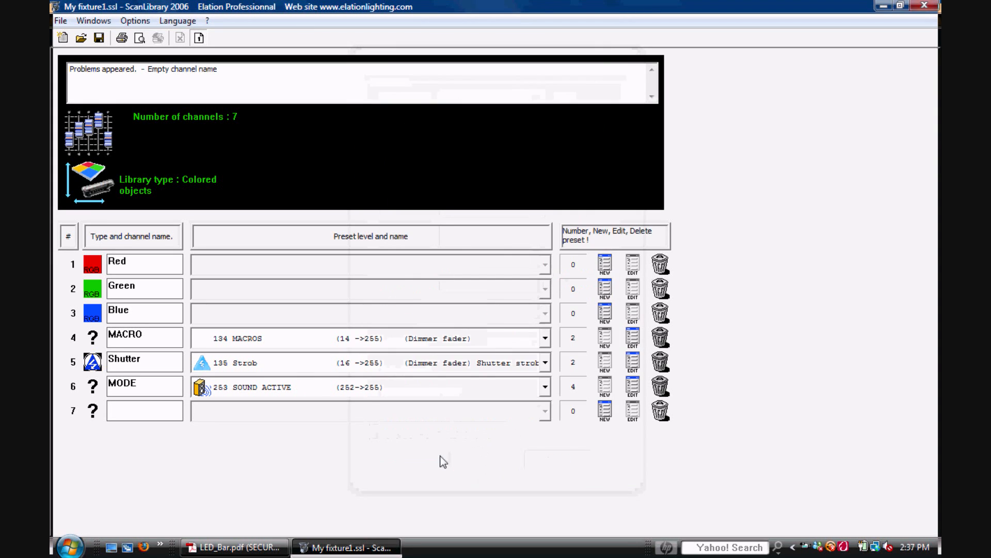
# Check channel 7 in the LED Bar manual and set that channel's type to Dimmer.
pyautogui.click(235, 547)
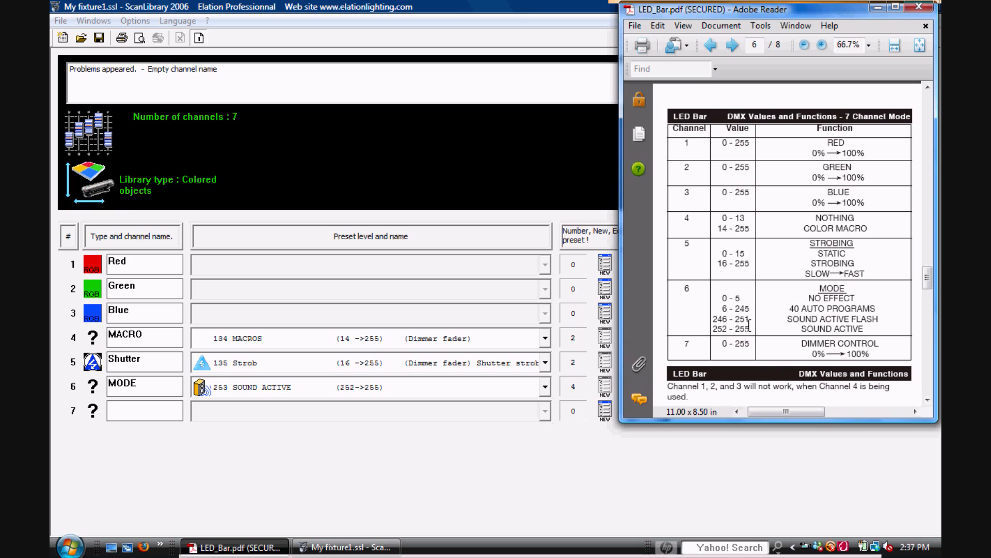
pyautogui.click(88, 413)
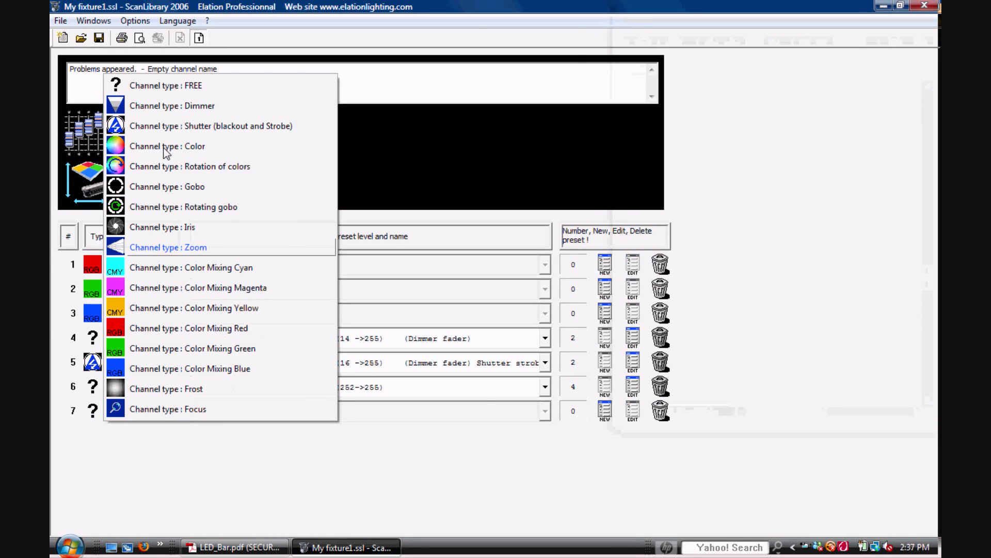
pyautogui.click(177, 106)
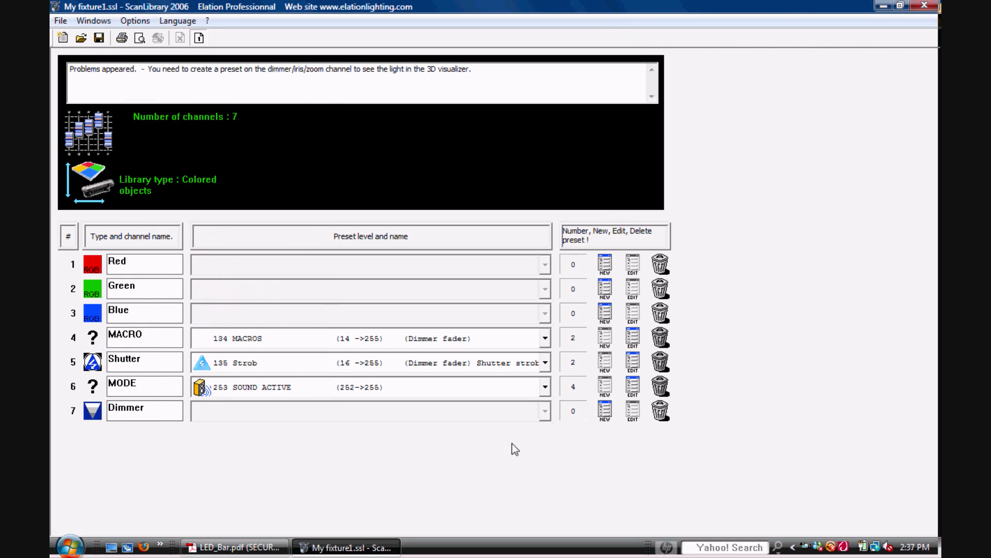
# Add the default Intensity preset to channel 7 for DMX levels 0 to 255, with dimmer intensity from 0 % to 100 %.
pyautogui.click(604, 410)
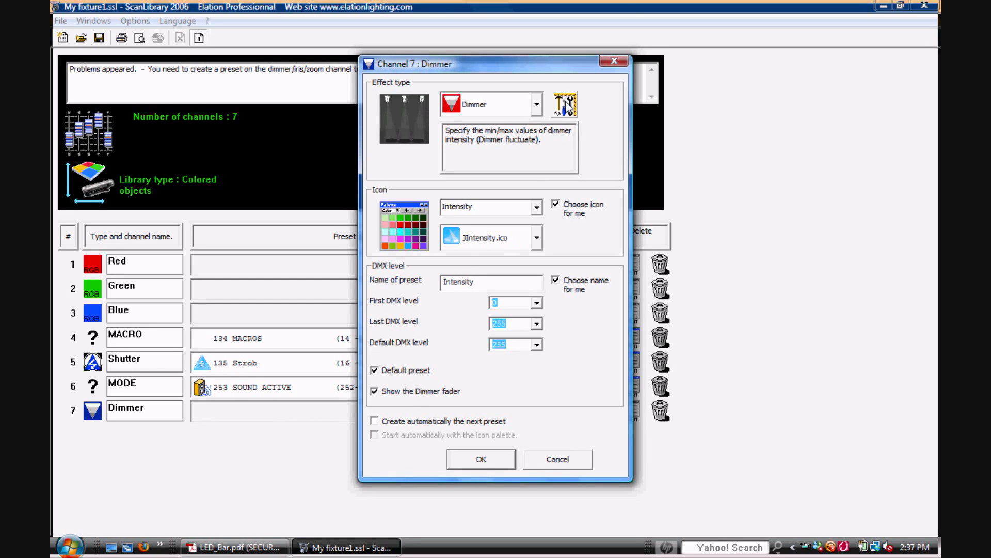
pyautogui.click(565, 105)
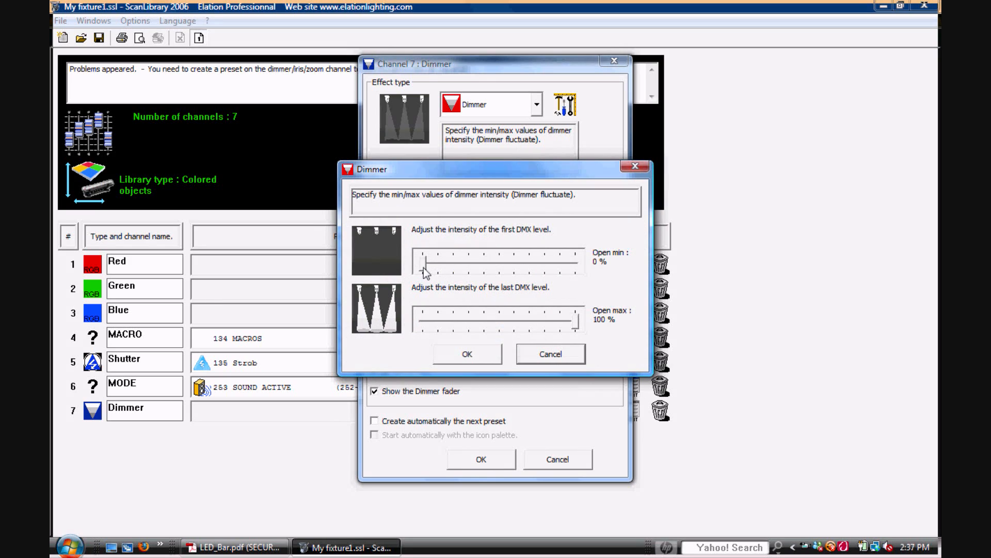
pyautogui.moveTo(425, 272); pyautogui.dragTo(348, 305)
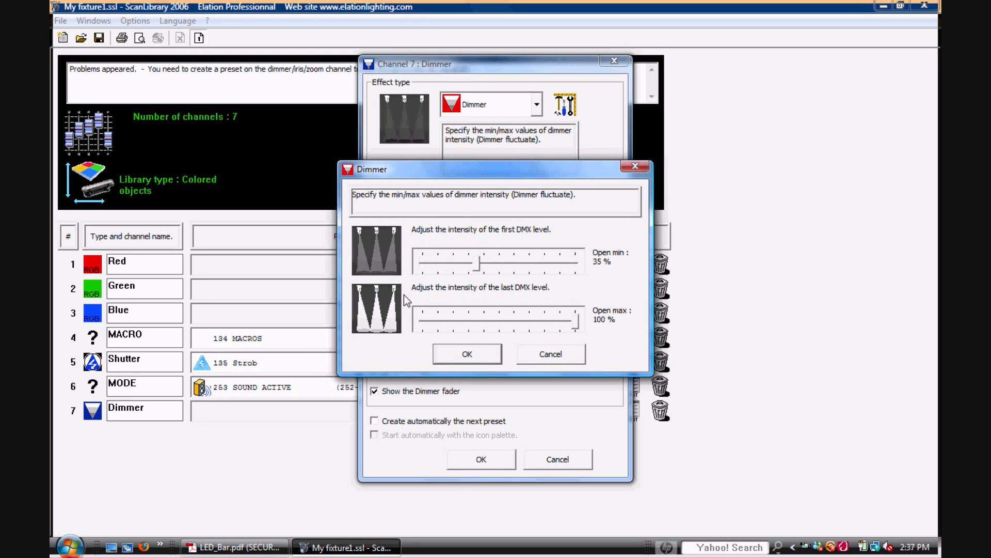
pyautogui.click(471, 354)
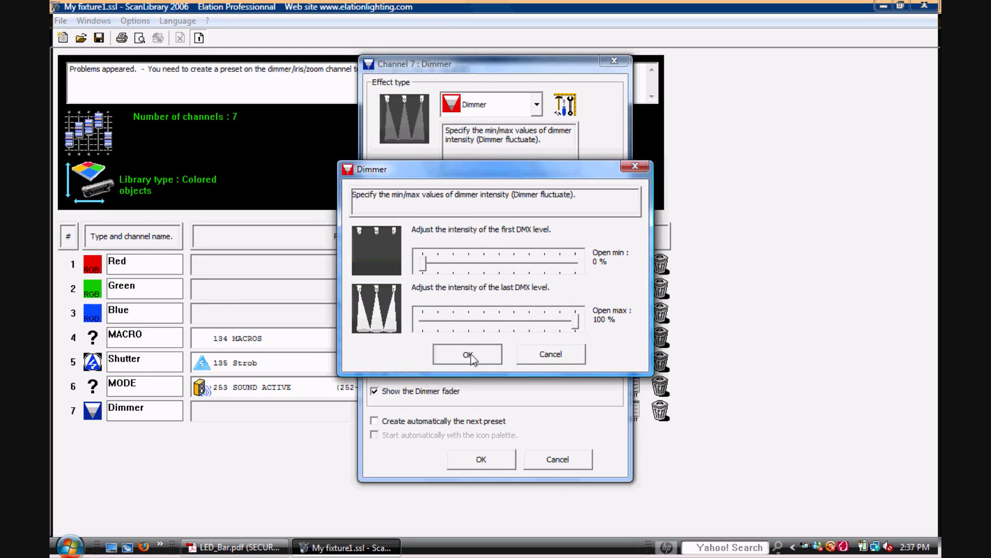
pyautogui.click(476, 458)
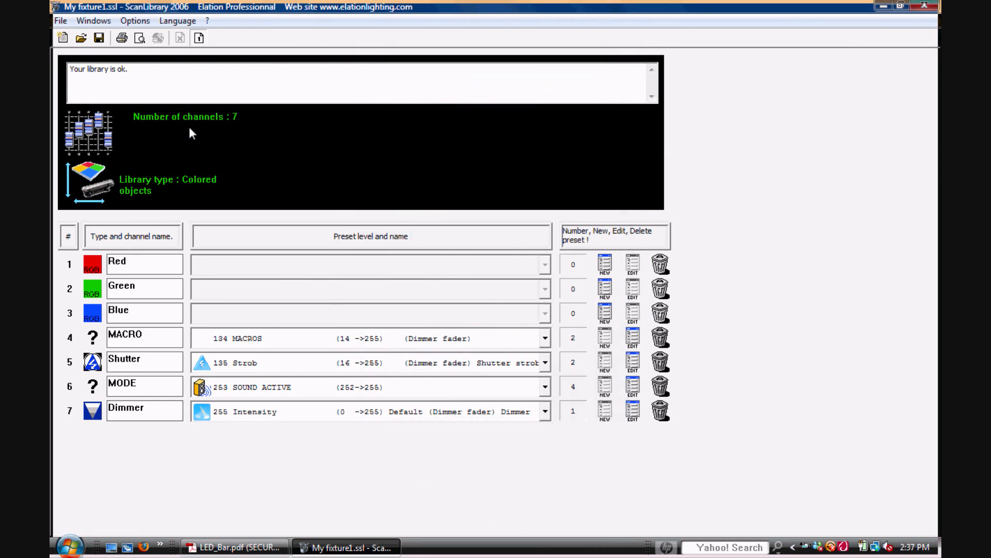
# Save the fixture profile as LED BAR 7CH MODE in the American DJ folder, overwriting the existing file.
pyautogui.click(61, 20)
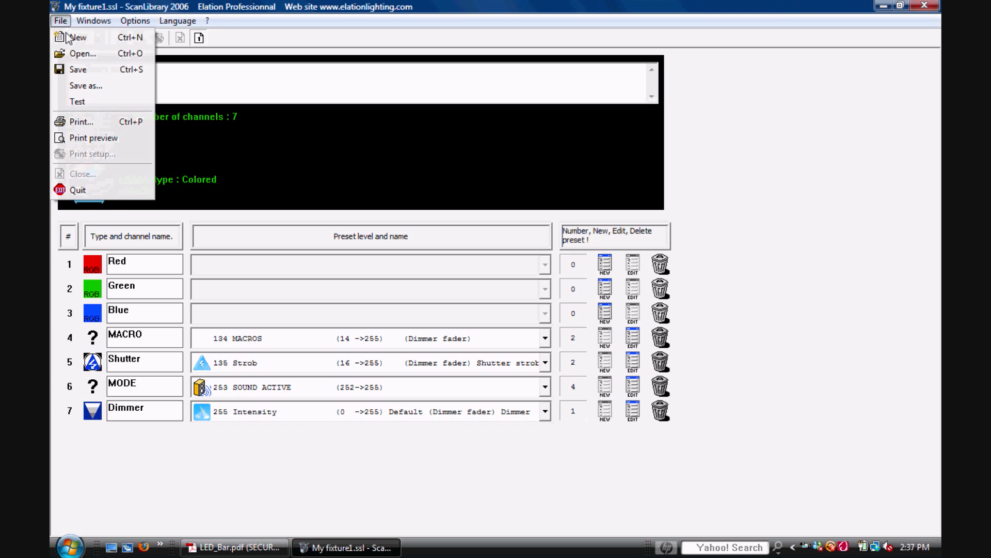
pyautogui.click(77, 70)
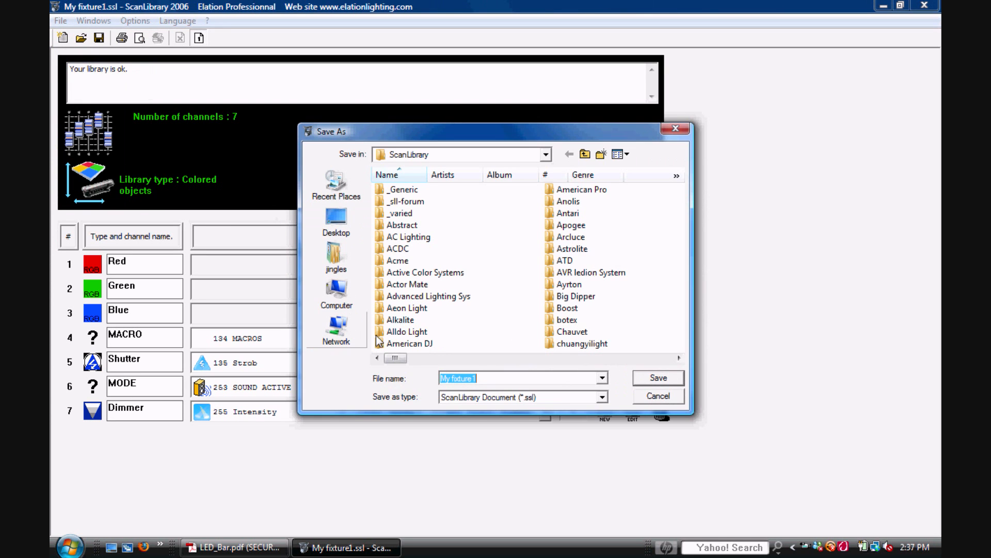
pyautogui.doubleClick(392, 344)
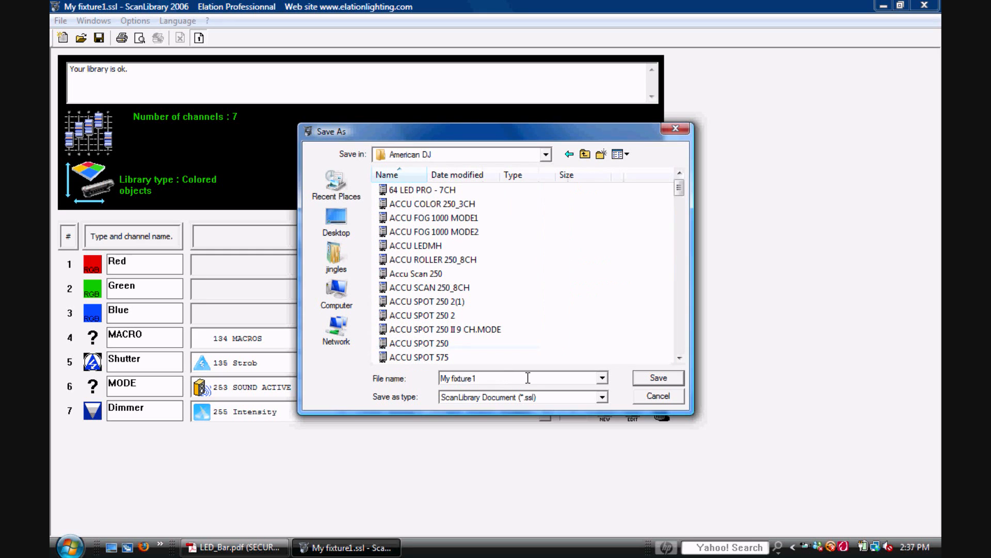
pyautogui.click(527, 376)
pyautogui.press('BackSpace')
pyautogui.write('LED')
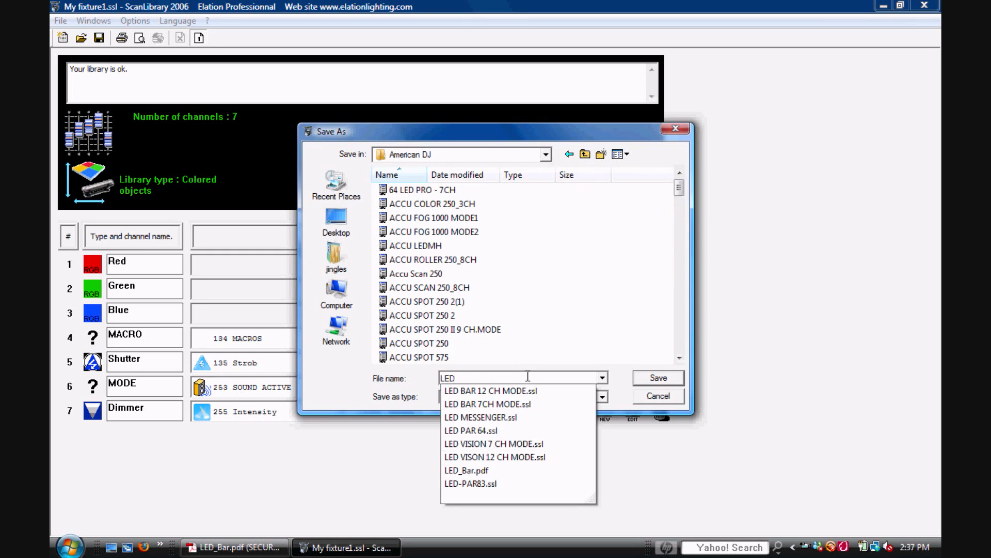
pyautogui.write(' BAR ')
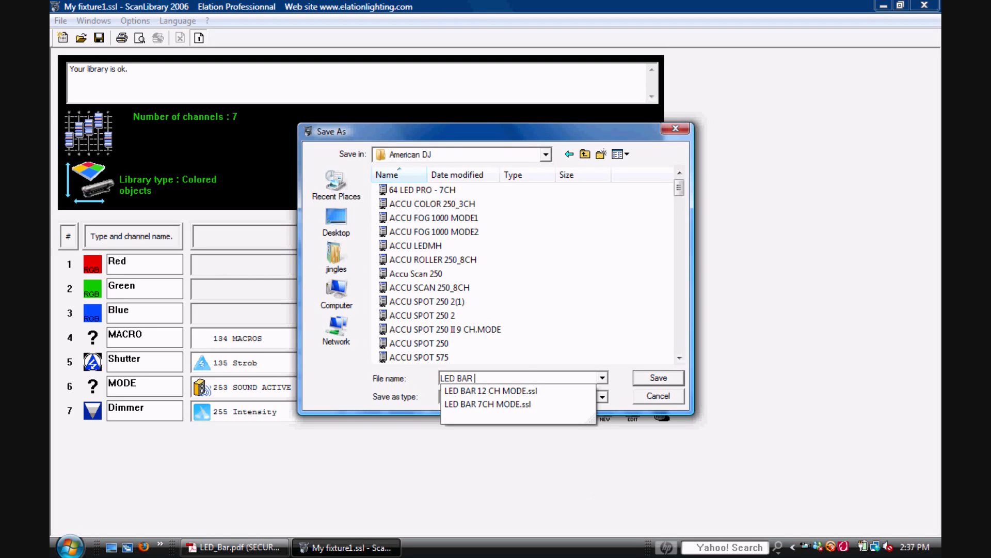
pyautogui.write('7CH')
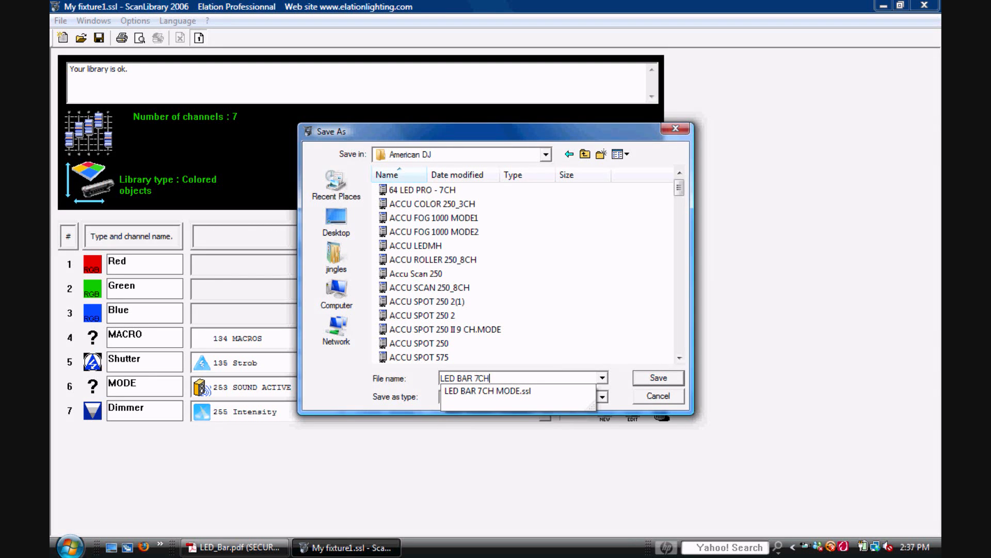
pyautogui.write(' MODE')
pyautogui.click(648, 376)
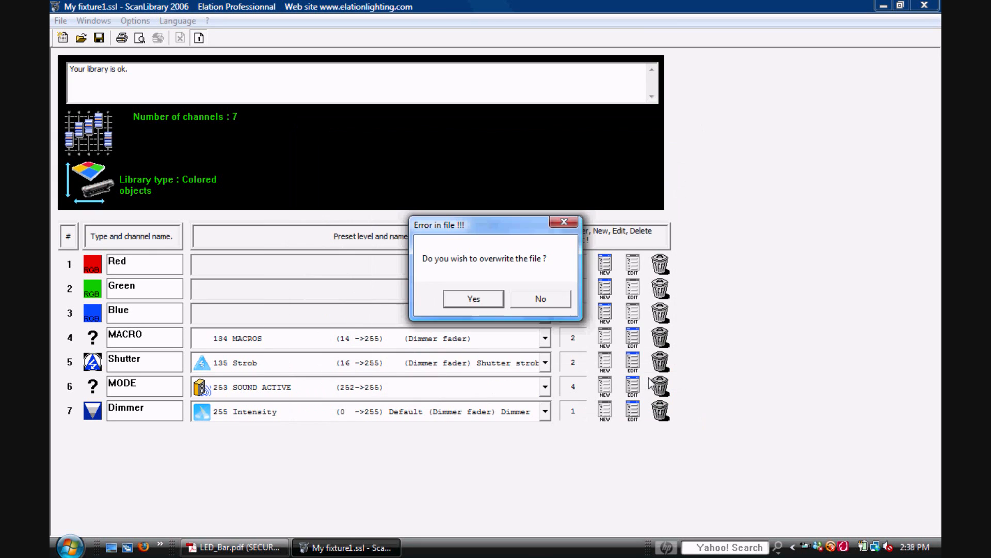
pyautogui.click(454, 296)
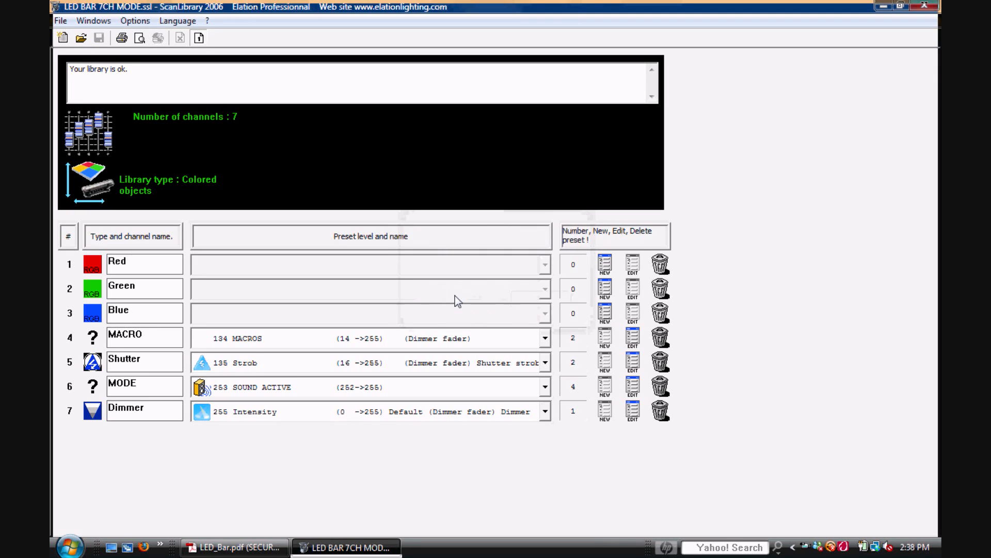